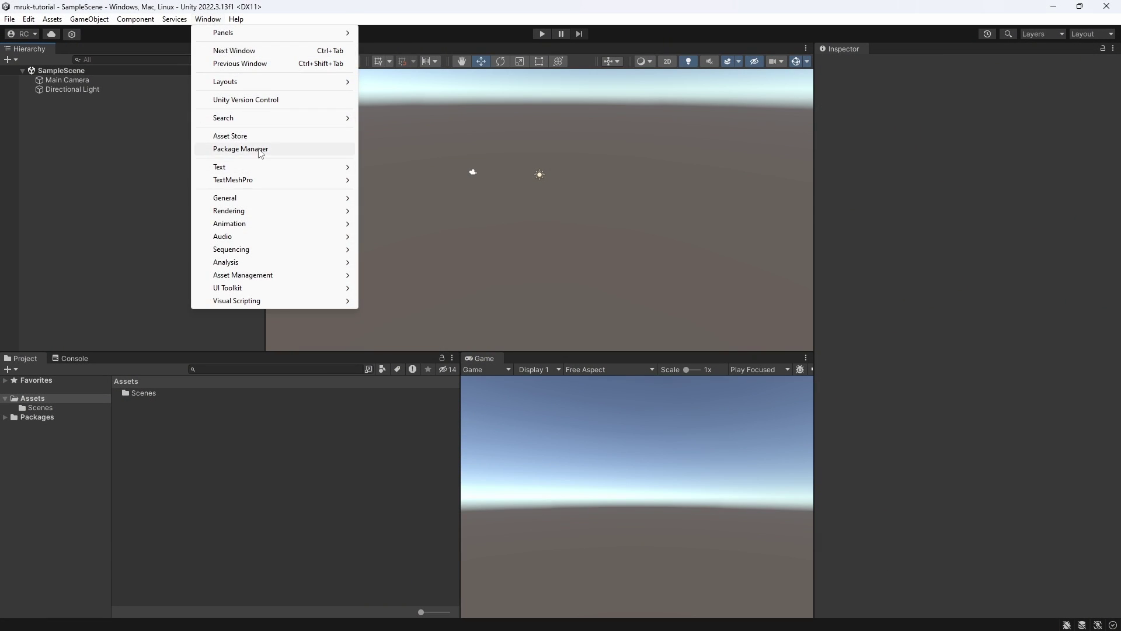
Step: Install the com.meta.xr.sdk.all package by name and accept Meta's usage-statistics prompt
left_click_drag(491, 139, 385, 156)
left_click(280, 167)
left_click(318, 225)
type("com")
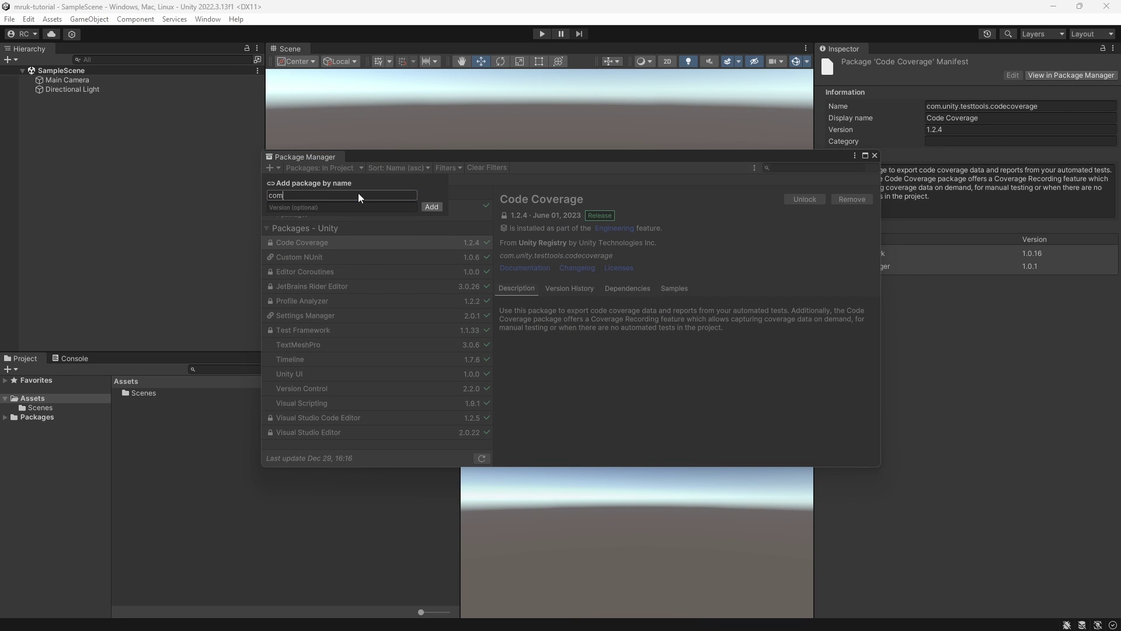
type(".meta.xr.sdk.all")
key("Return")
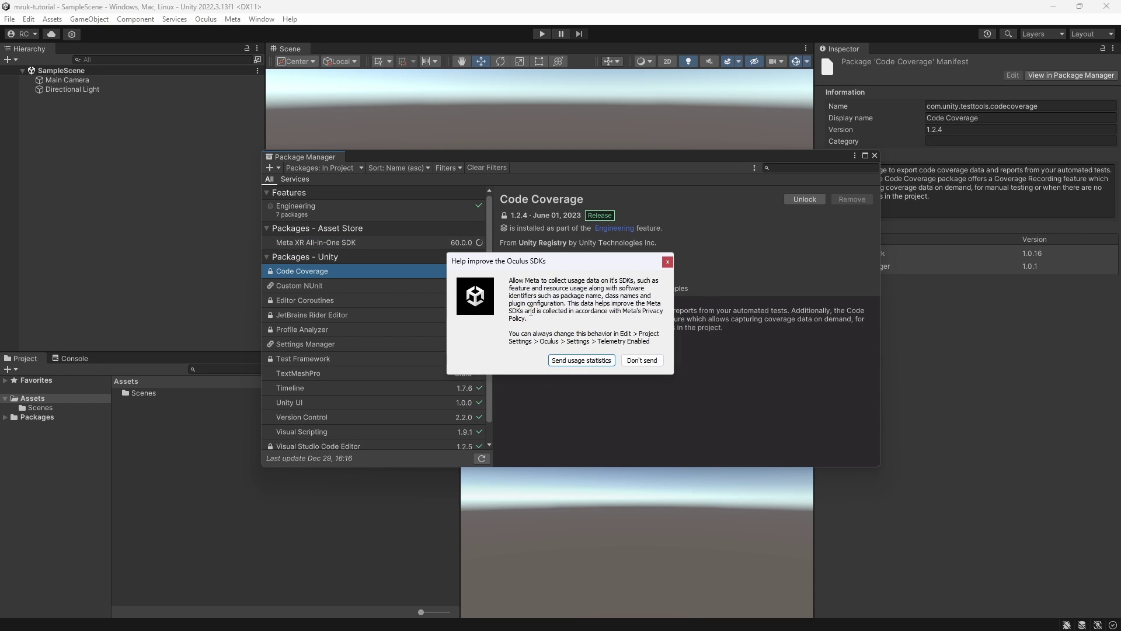
left_click(581, 359)
left_click(568, 342)
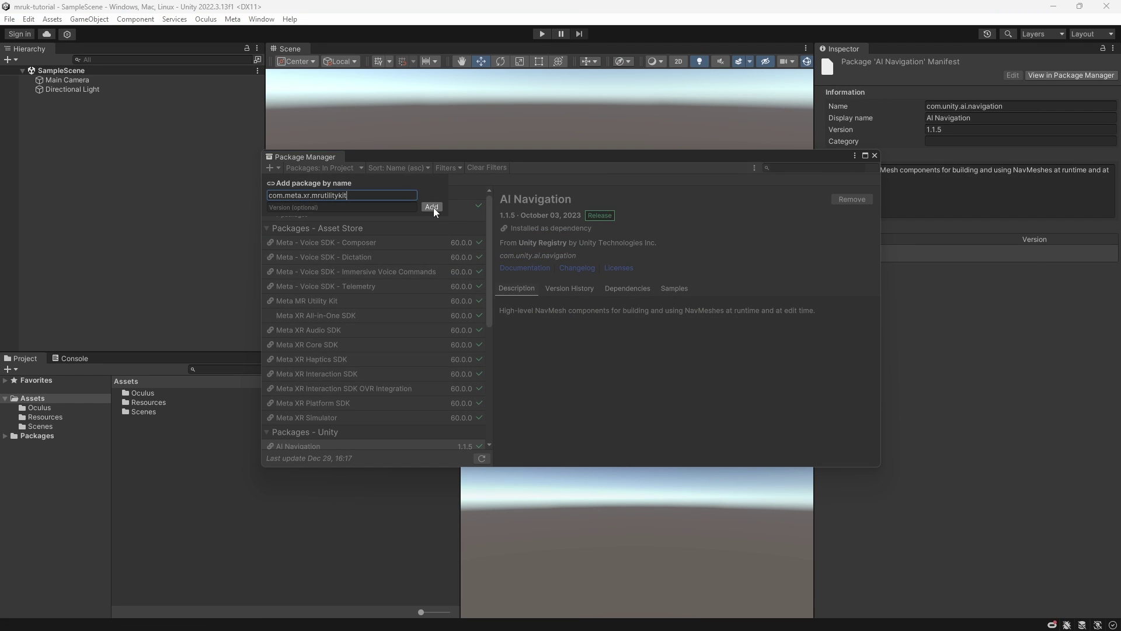
Step: Install Meta MR Utility Kit and import its Basic, Floor Zone, Multi Spawn, Nav Mesh and Virtual Home samples
left_click(433, 208)
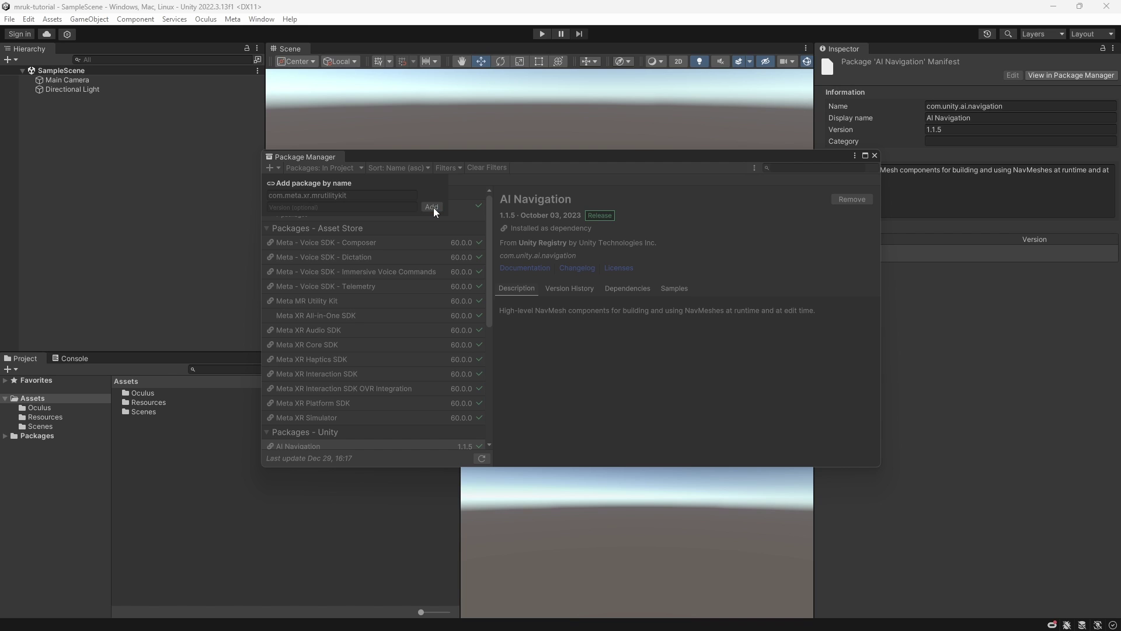
left_click(426, 301)
left_click(673, 285)
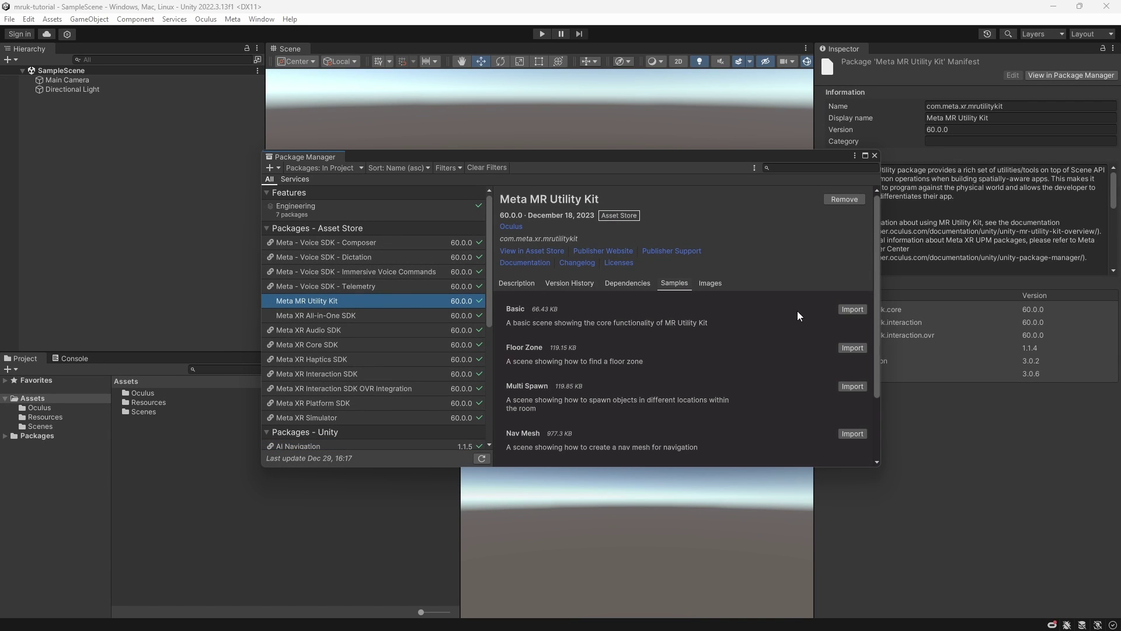
left_click(848, 309)
left_click(853, 348)
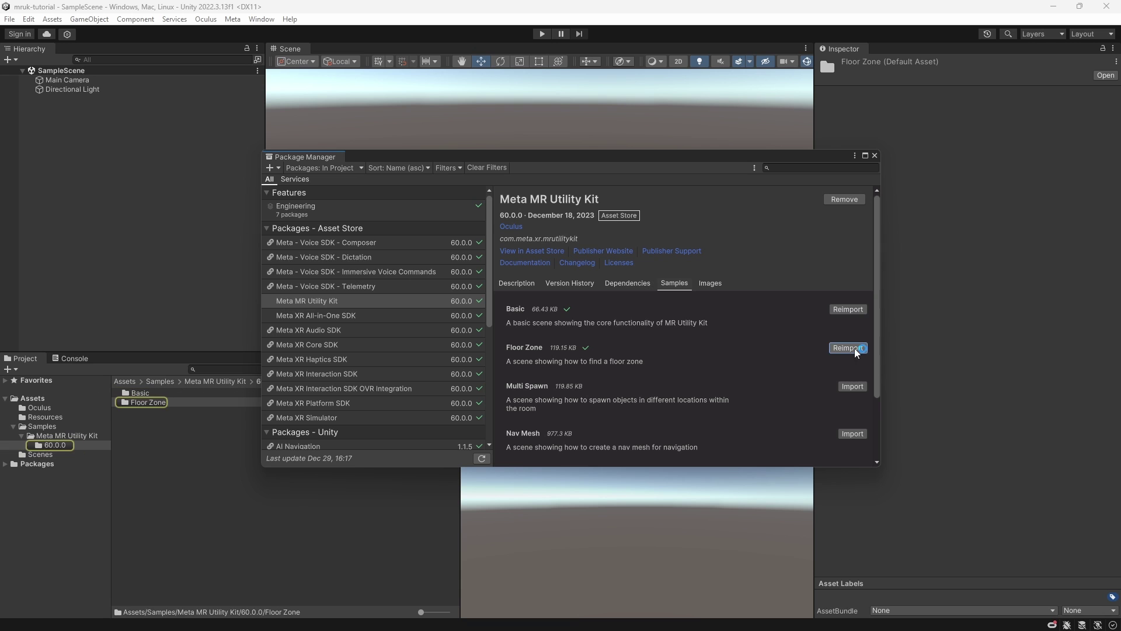
left_click(853, 387)
scroll(859, 380, "down", 3)
left_click(851, 353)
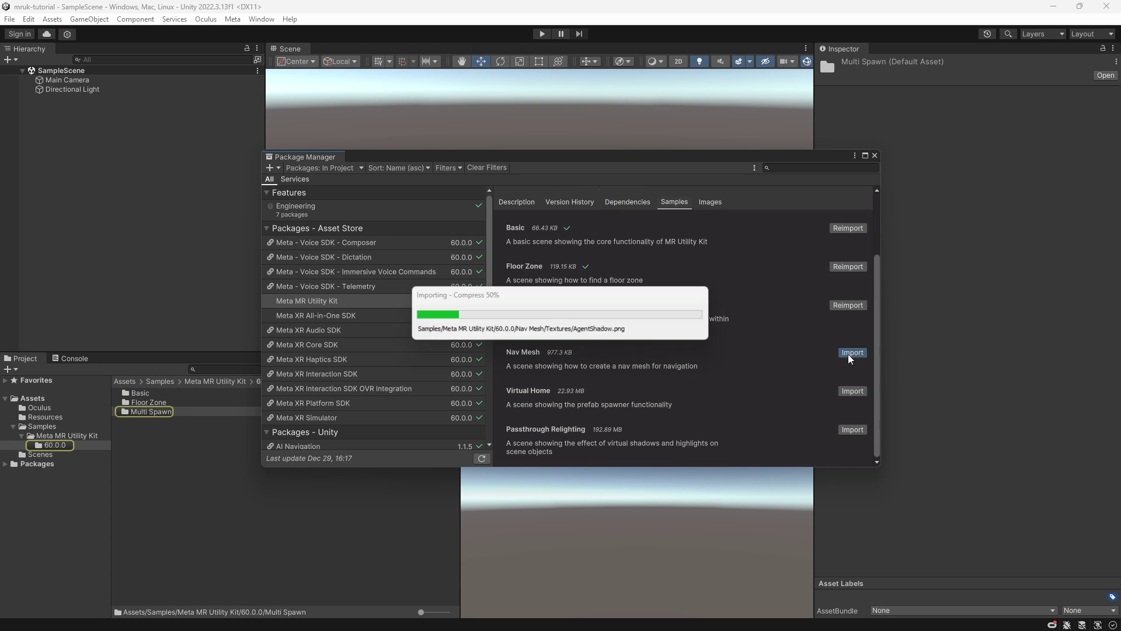
left_click(853, 390)
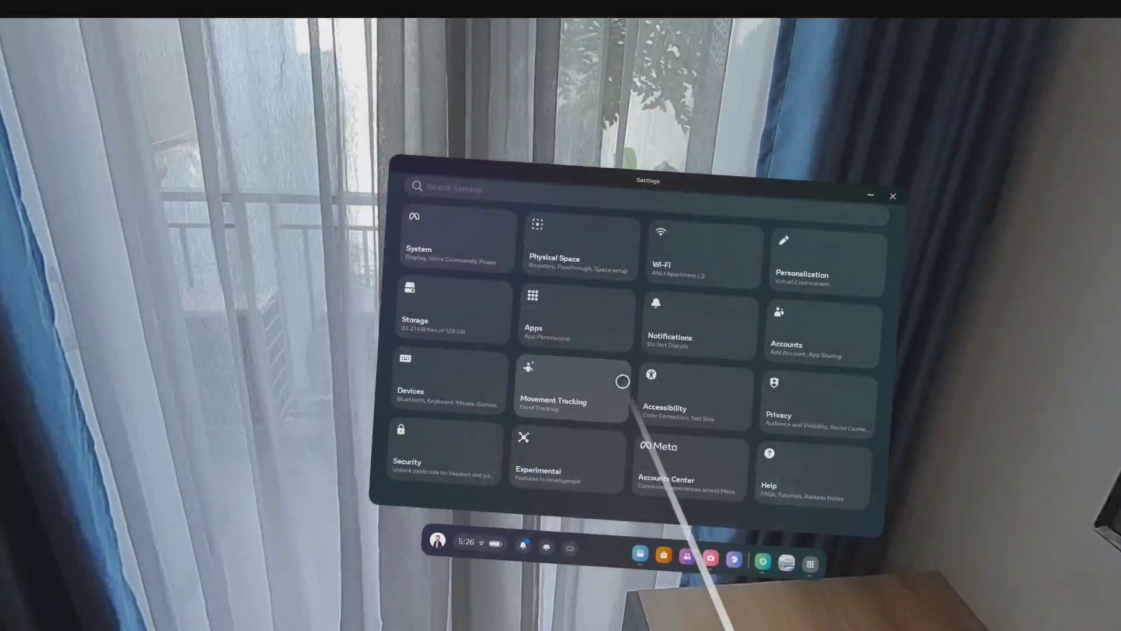
Step: Start Space Setup under Physical Space to scan the room into a mesh
left_click(581, 257)
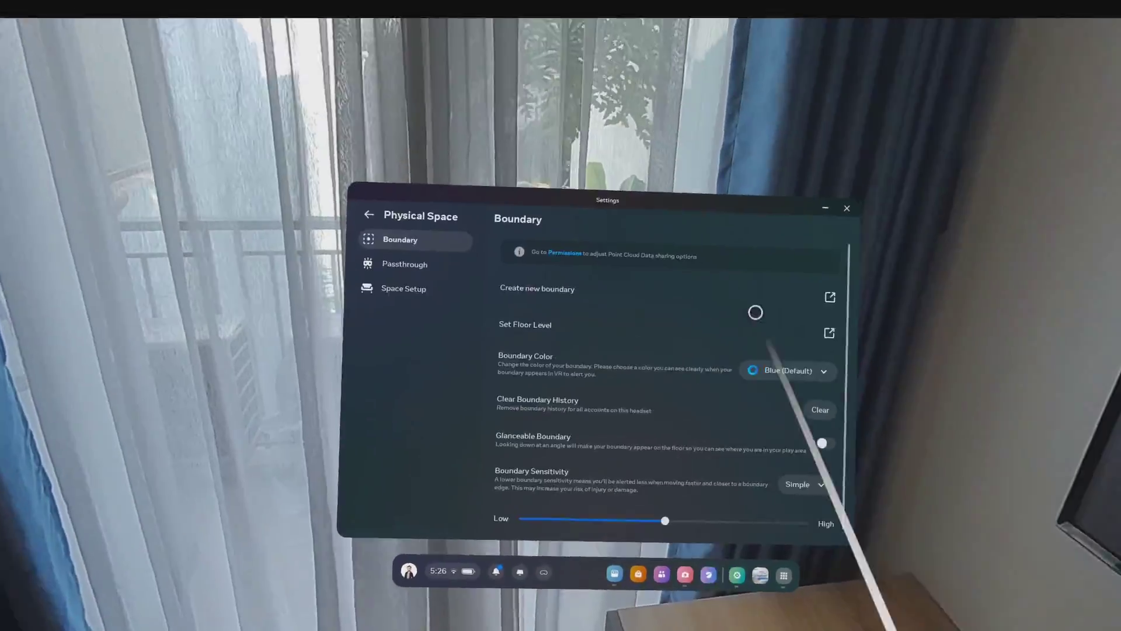
left_click(394, 315)
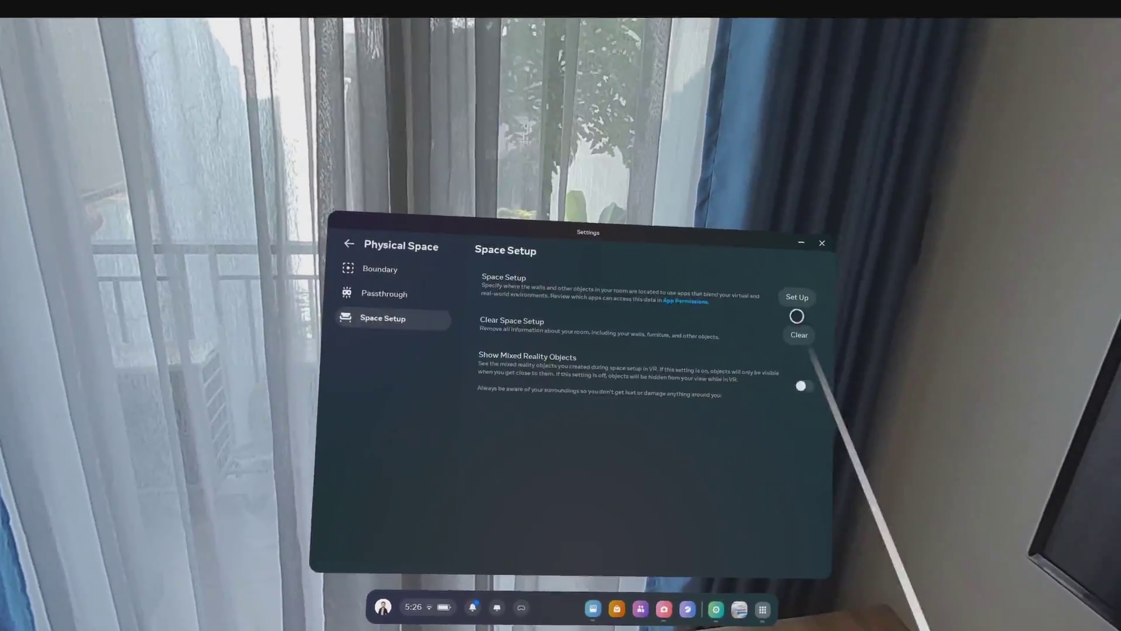
left_click(797, 299)
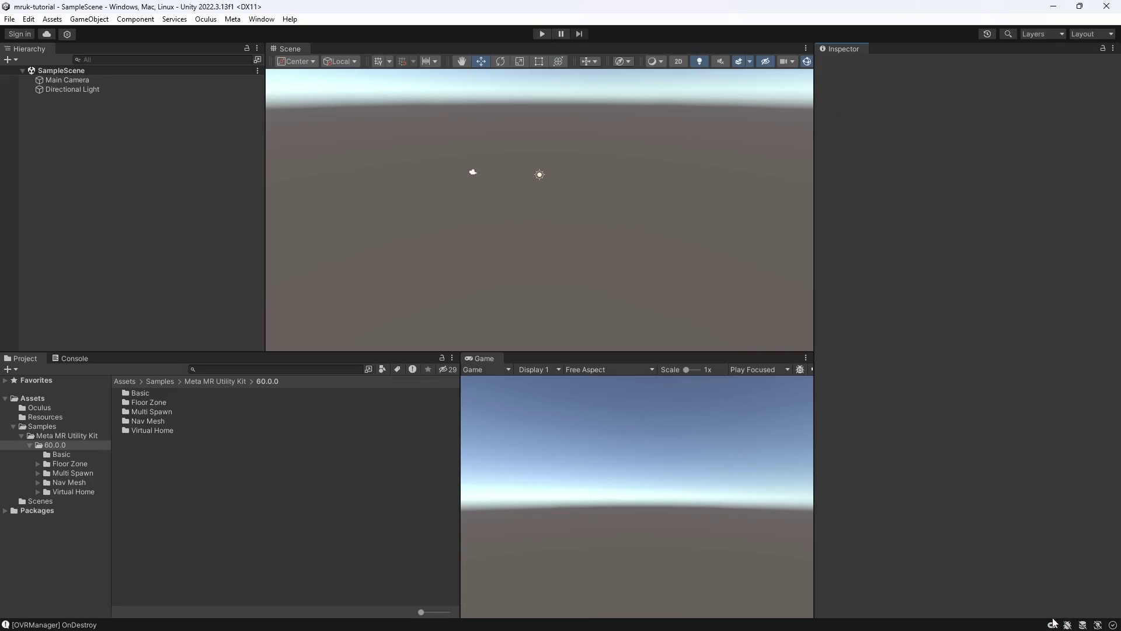
Step: Apply all Project Setup Tool fixes for Standalone and Android, then close Project Settings
left_click(1053, 625)
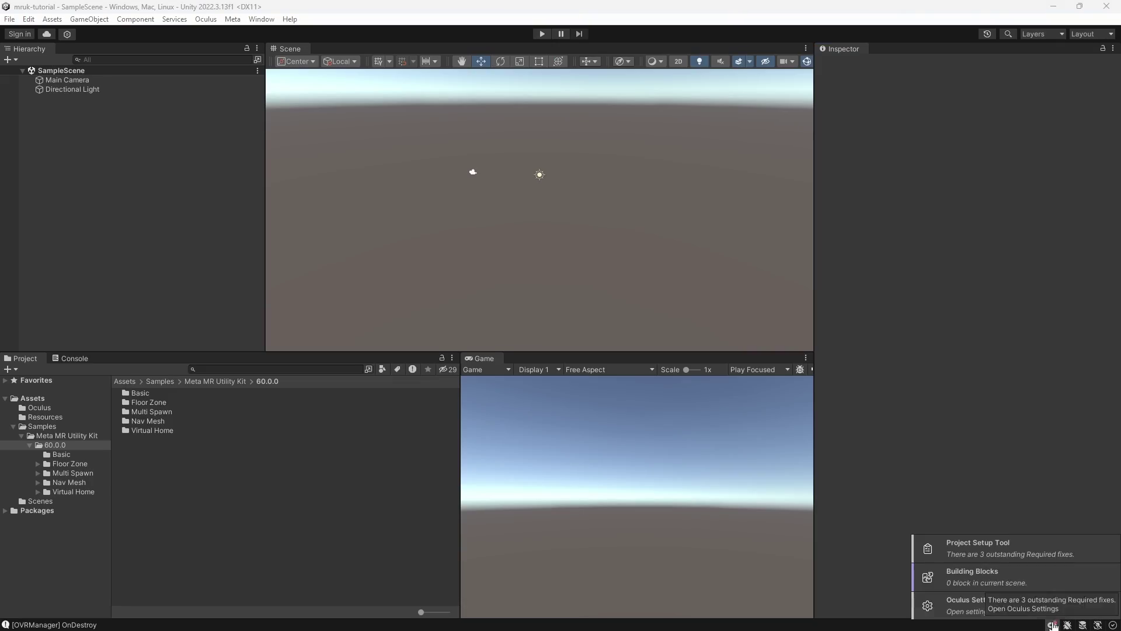
left_click(998, 552)
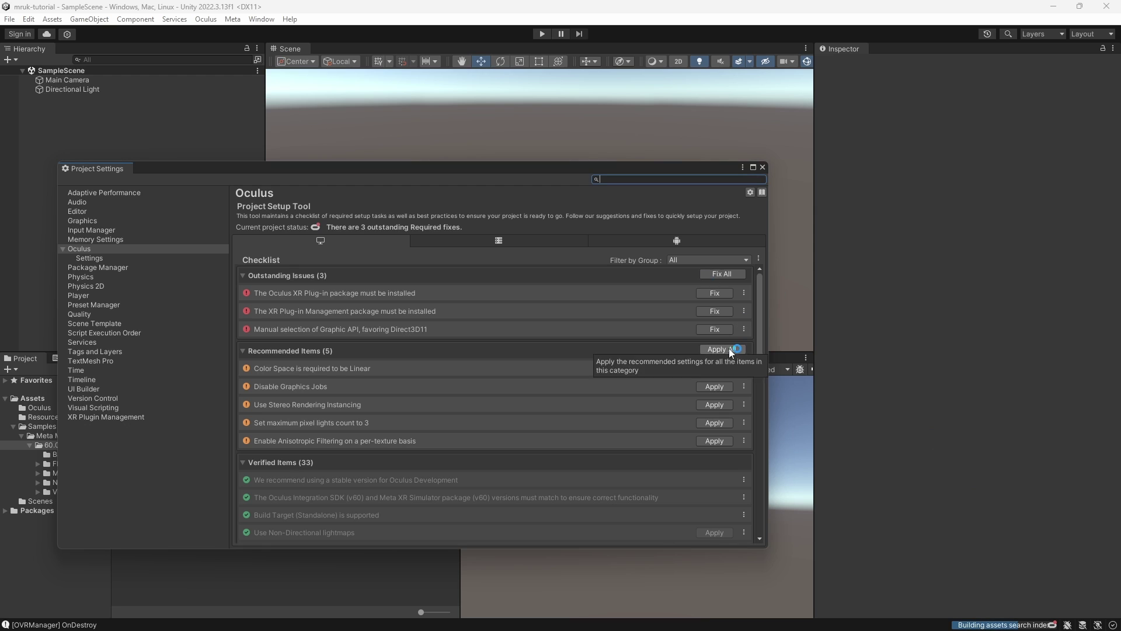
left_click(724, 349)
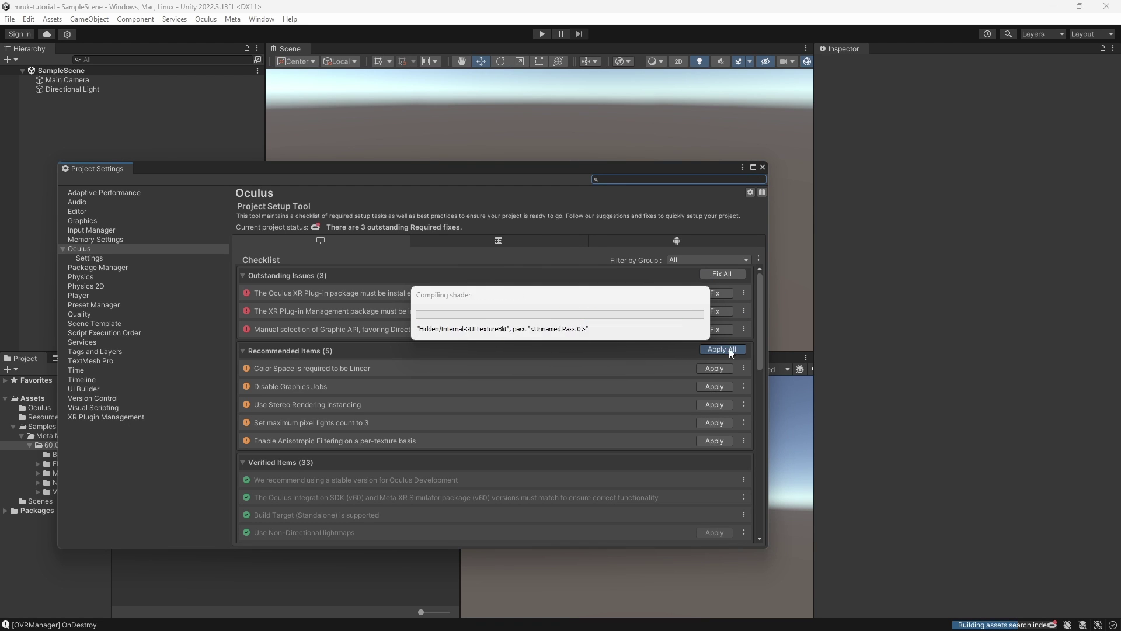
left_click(725, 273)
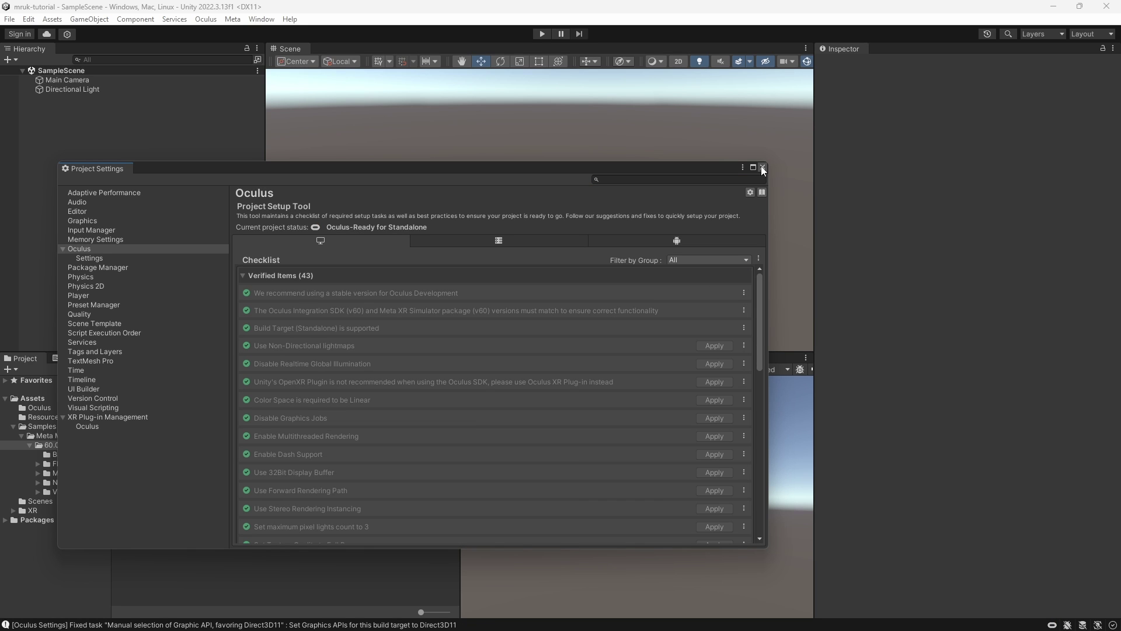
left_click(628, 241)
left_click(723, 352)
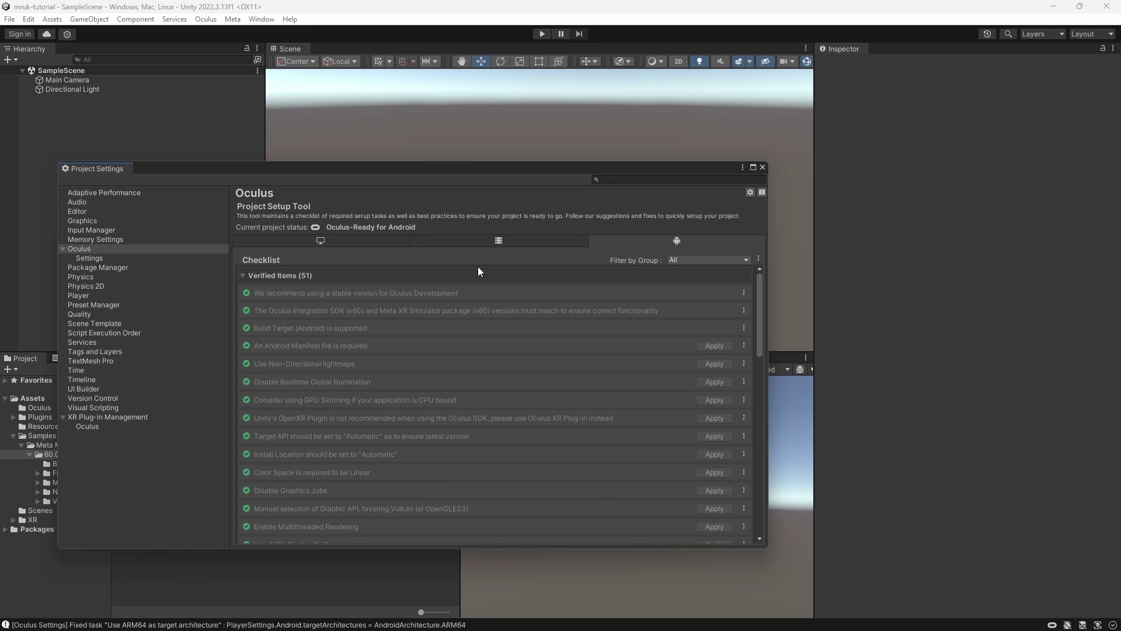
left_click(762, 168)
Step: Switch the build platform to Android in Build Settings and close the window
left_click(28, 19)
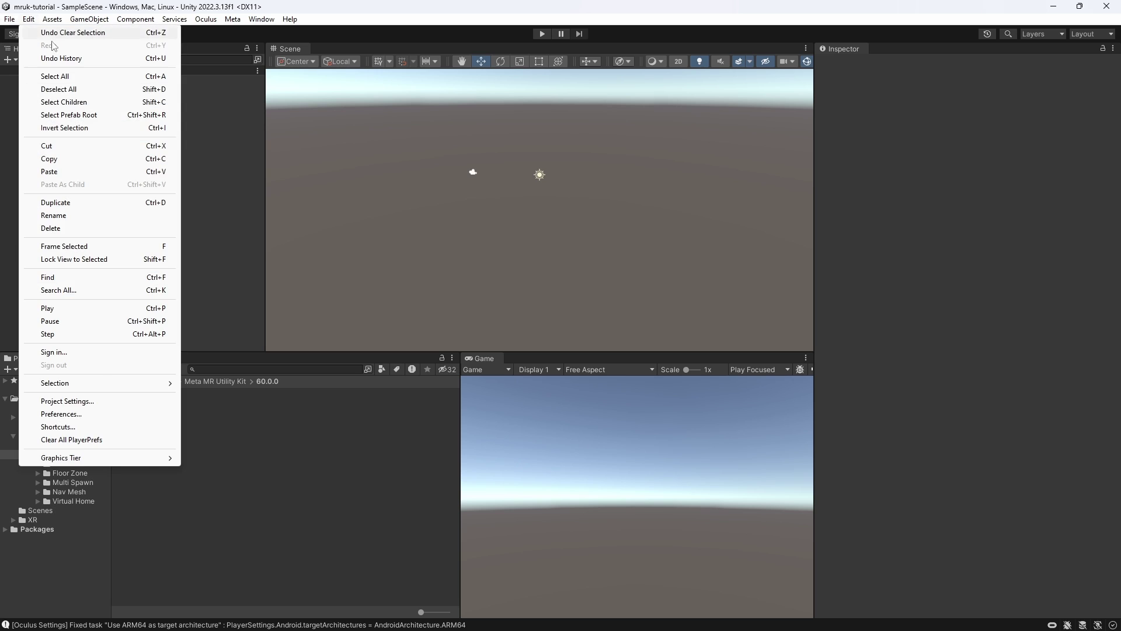
mouse_move(16, 23)
left_click(46, 163)
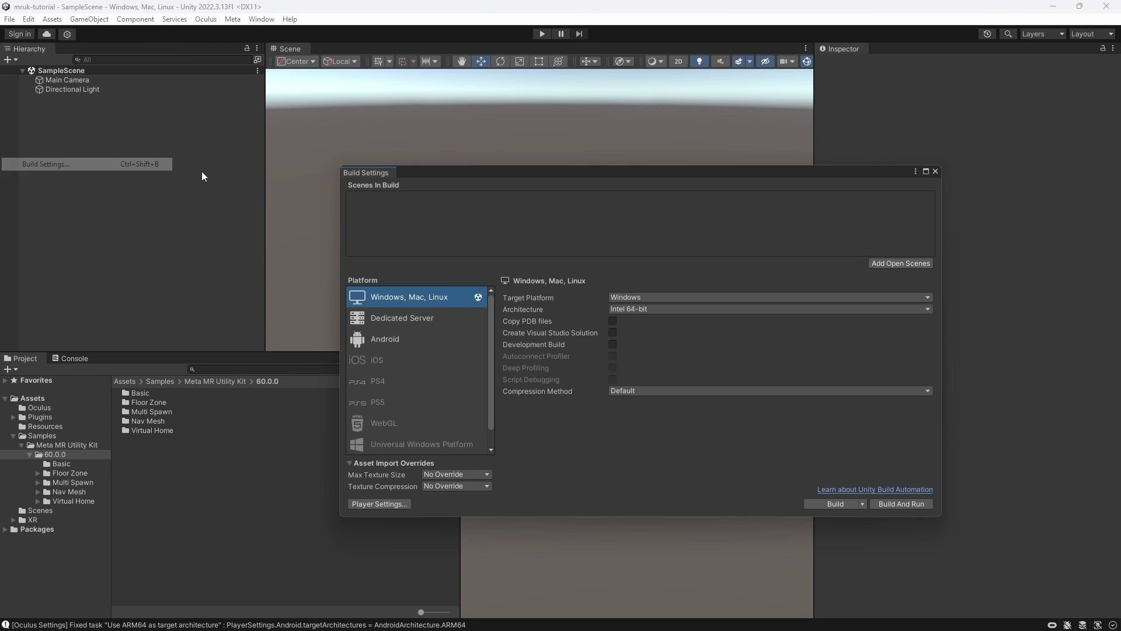
left_click(422, 340)
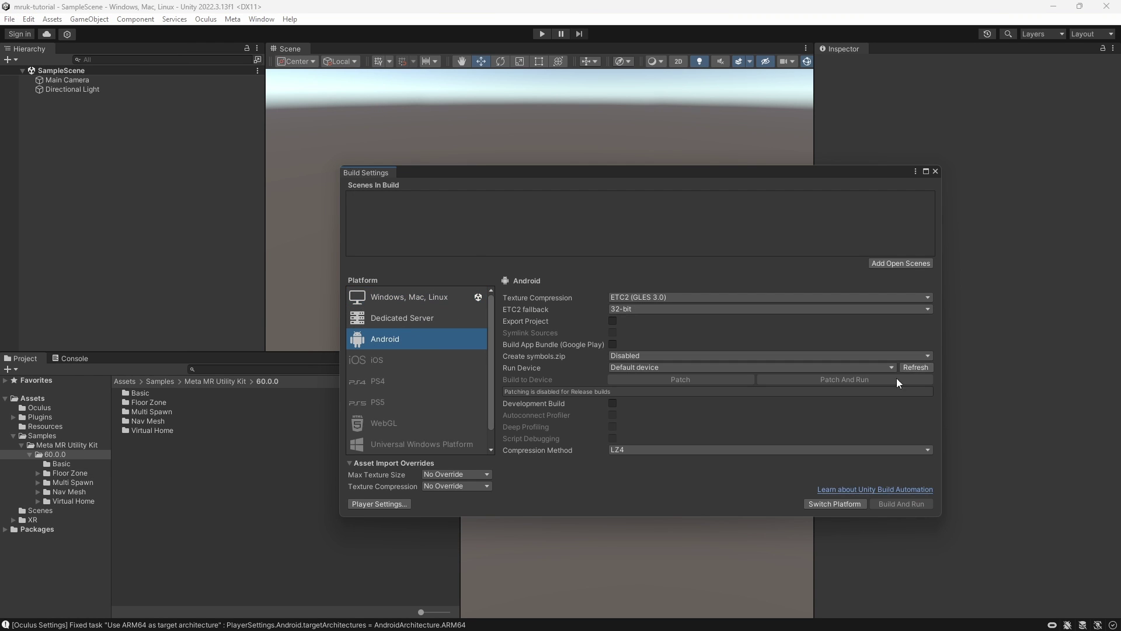
left_click(835, 504)
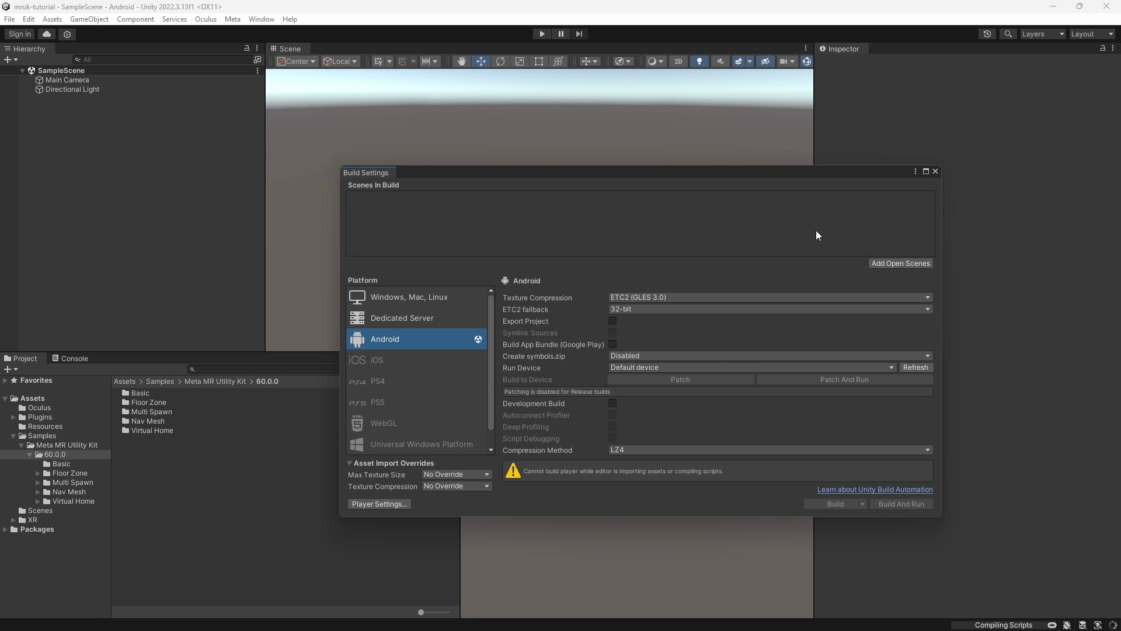
left_click(936, 172)
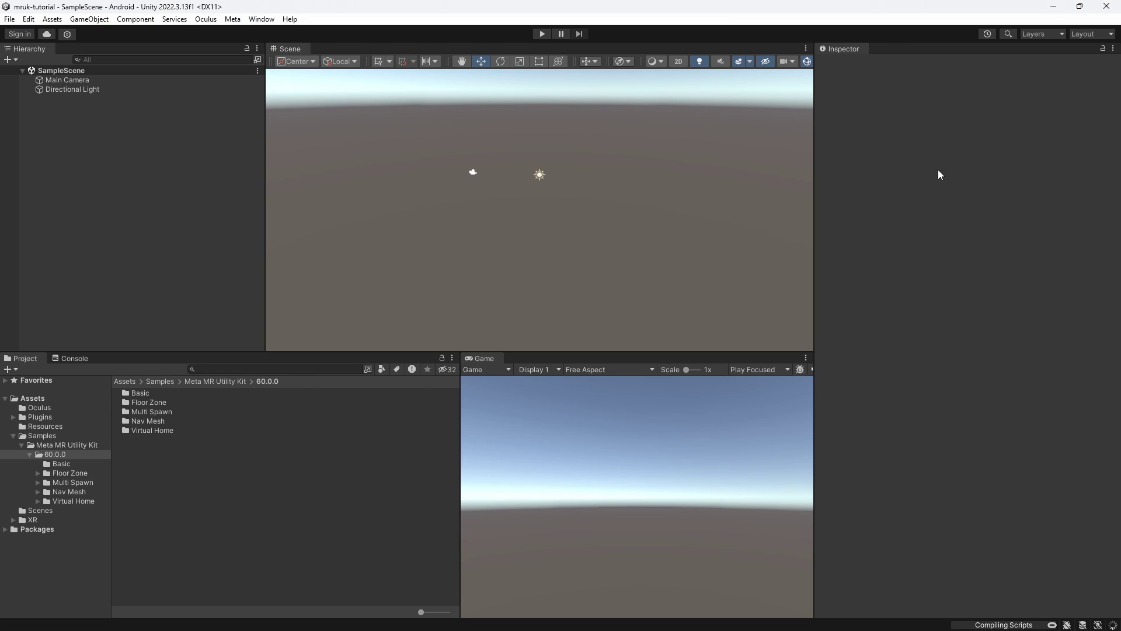
Step: Open the Basic sample's MRUKBase scene and confirm OVRCameraRig's tracking origin stays Stage
double_click(147, 394)
double_click(150, 393)
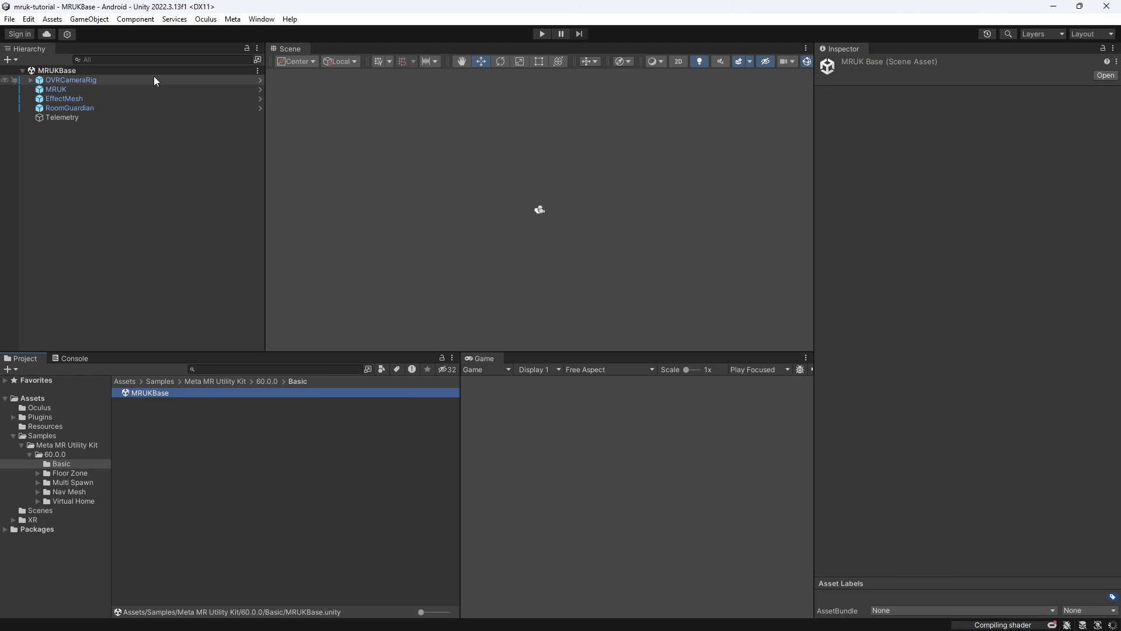
left_click(136, 80)
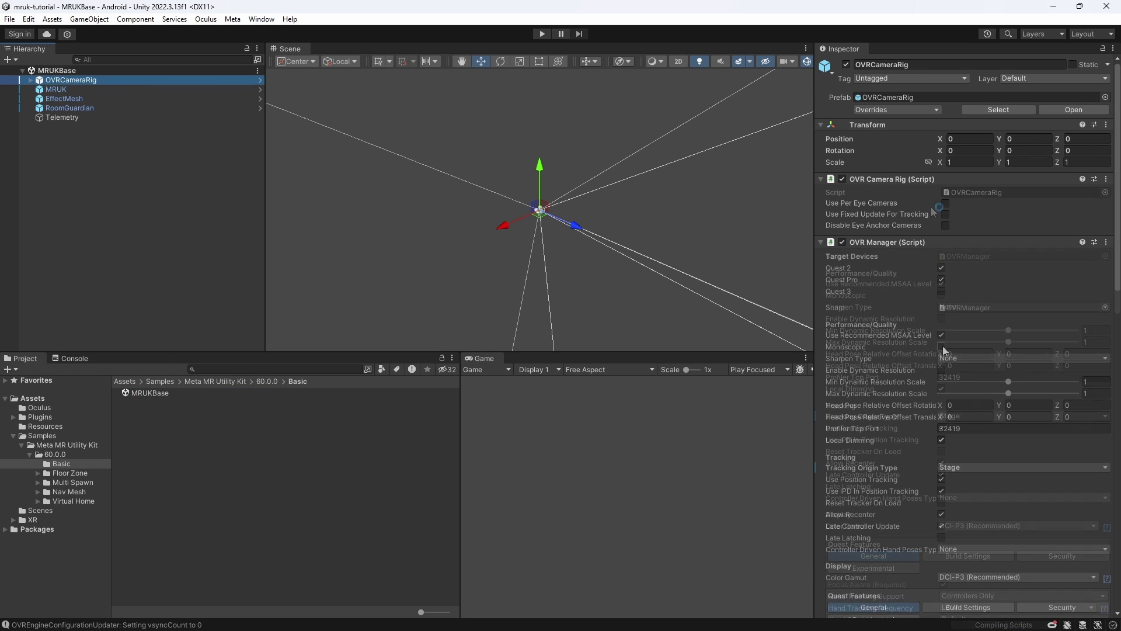
left_click(979, 467)
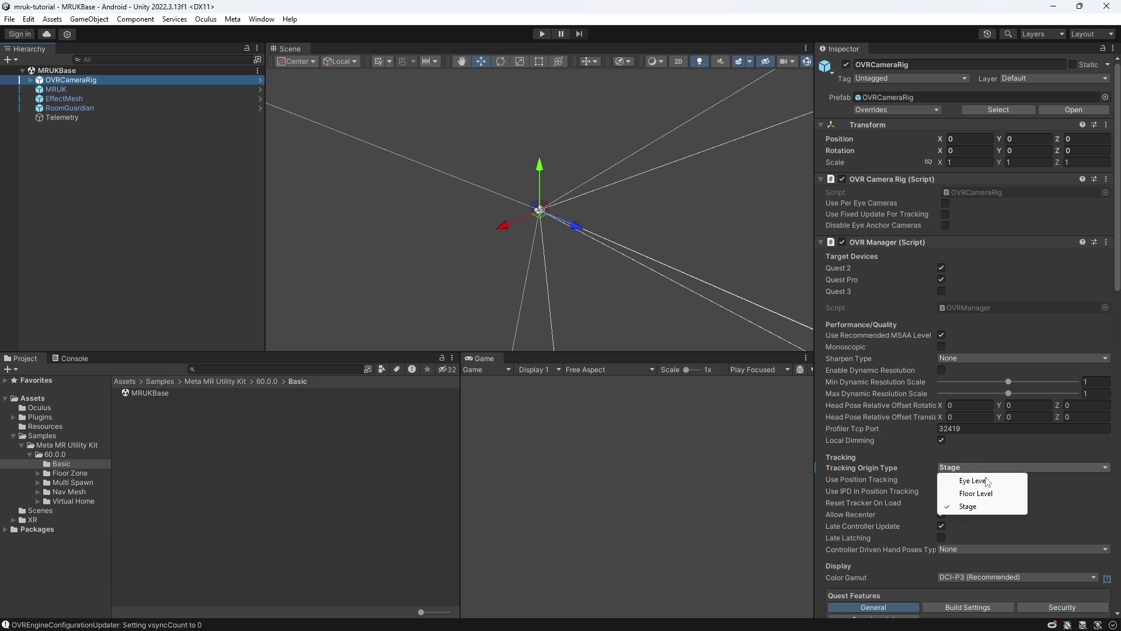
left_click(971, 507)
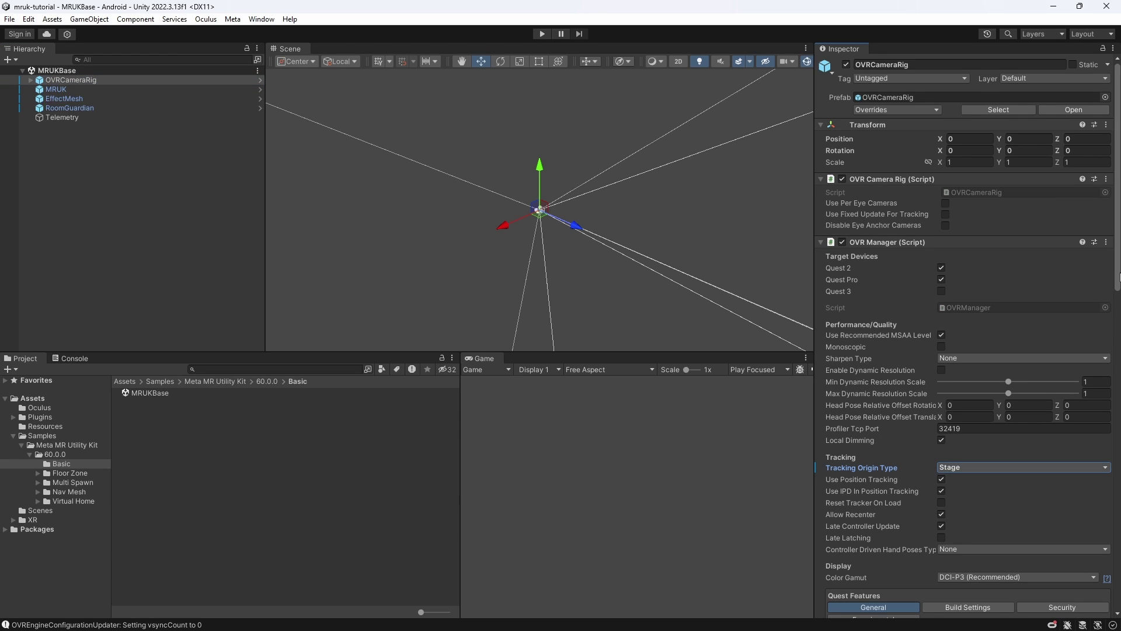
Step: Review the camera rig's Quest Features, including the startup permission requests
scroll(1119, 276, "down", 15)
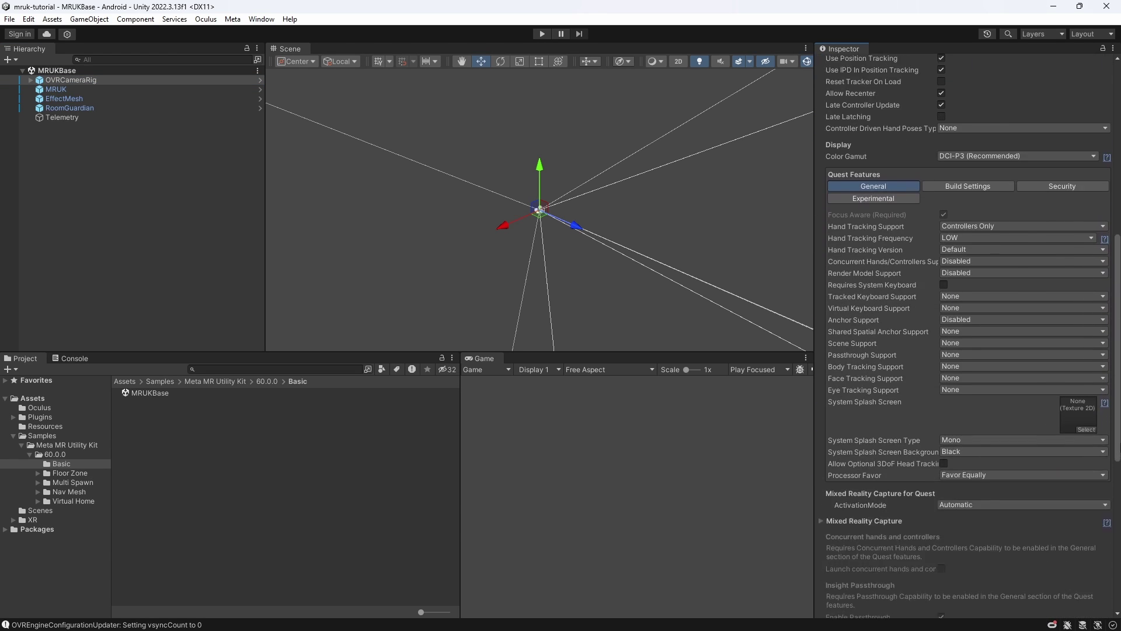
scroll(1118, 429, "down", 2)
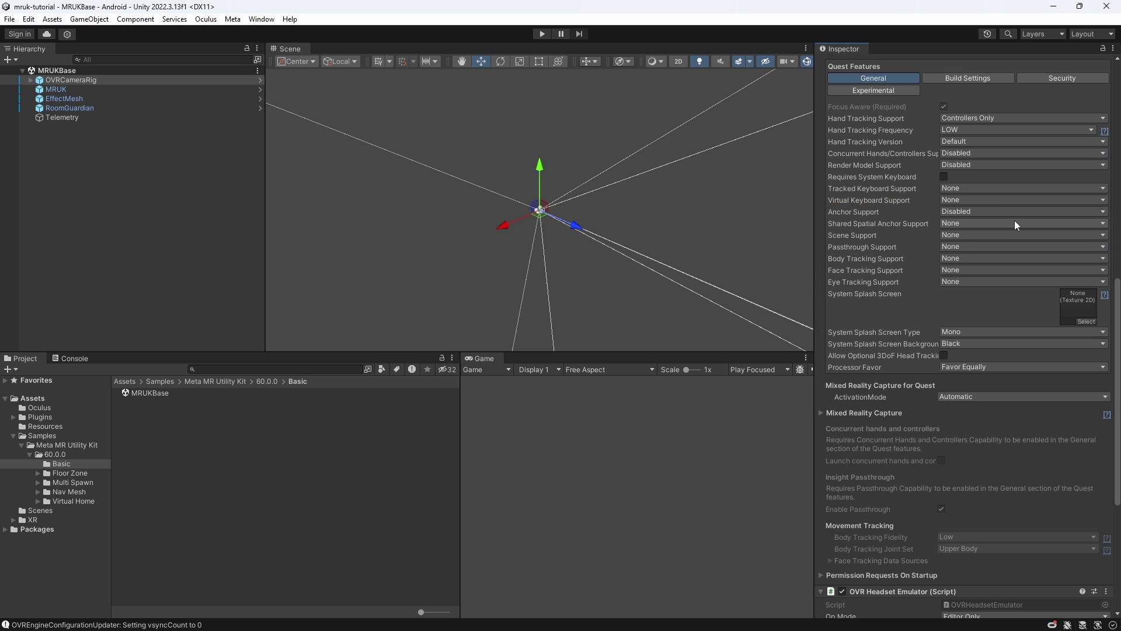
left_click(822, 576)
scroll(897, 532, "down", 3)
scroll(895, 531, "down", 5)
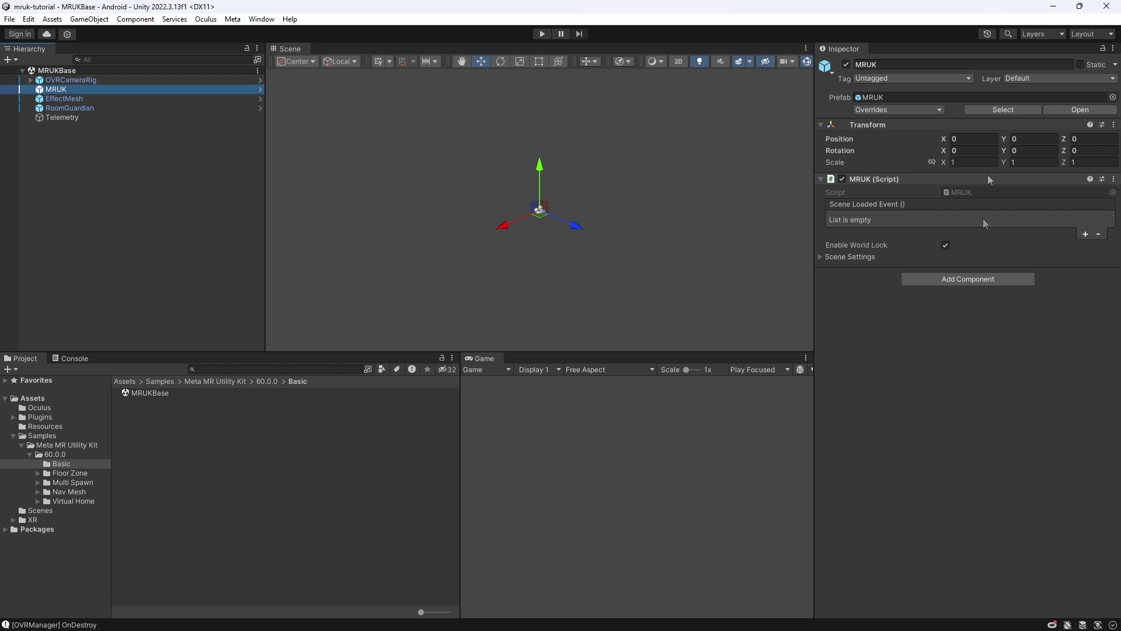
left_click(1086, 234)
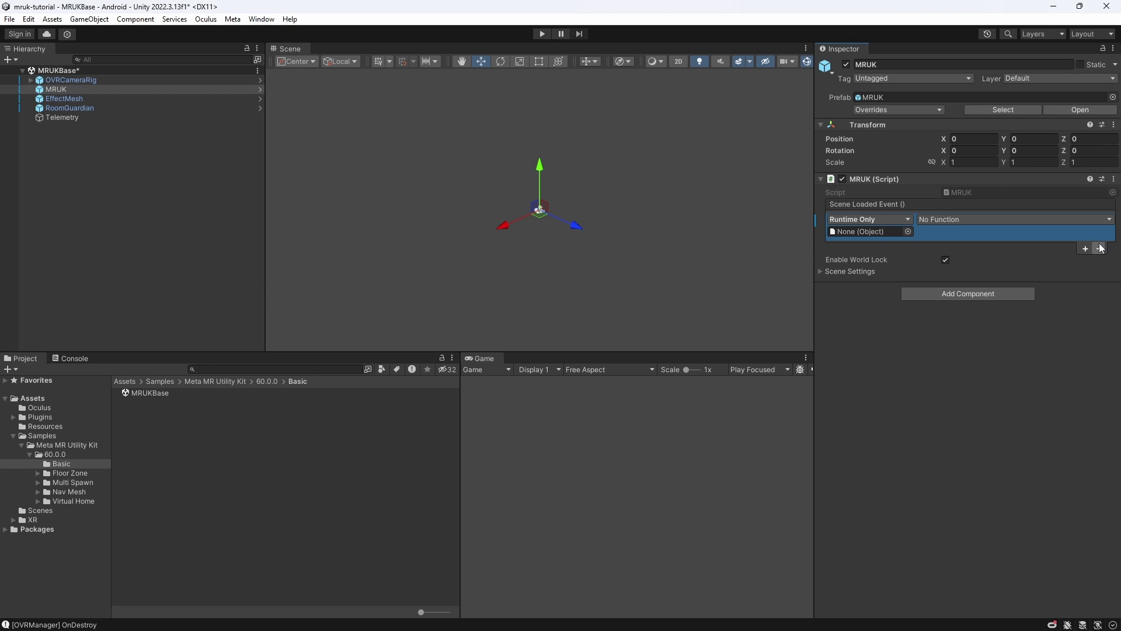
left_click(1099, 250)
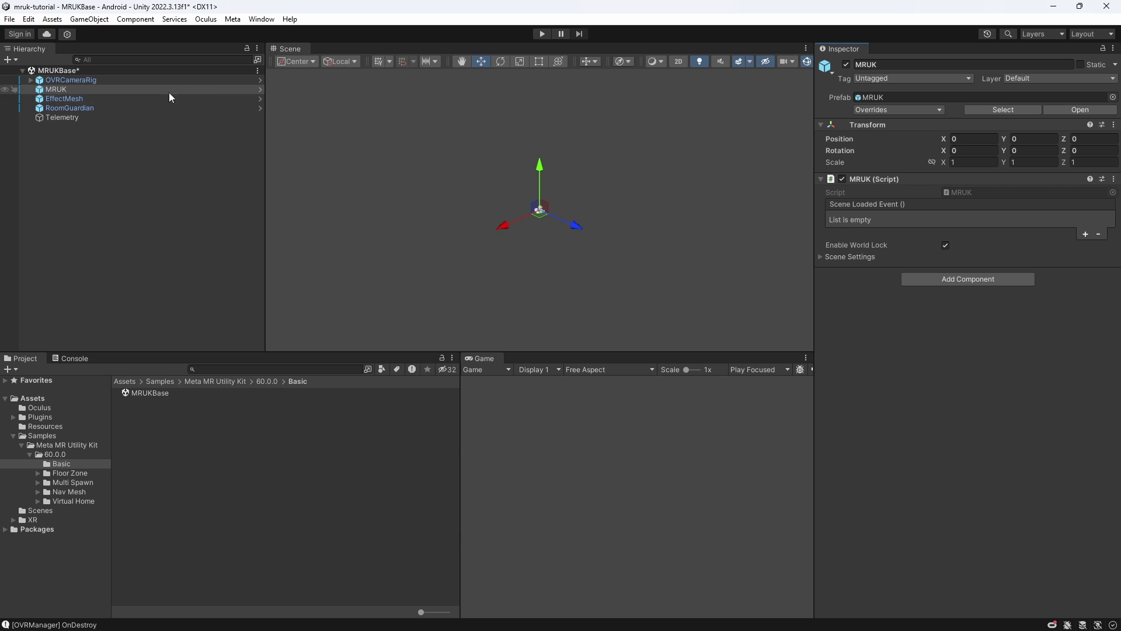
left_click(148, 98)
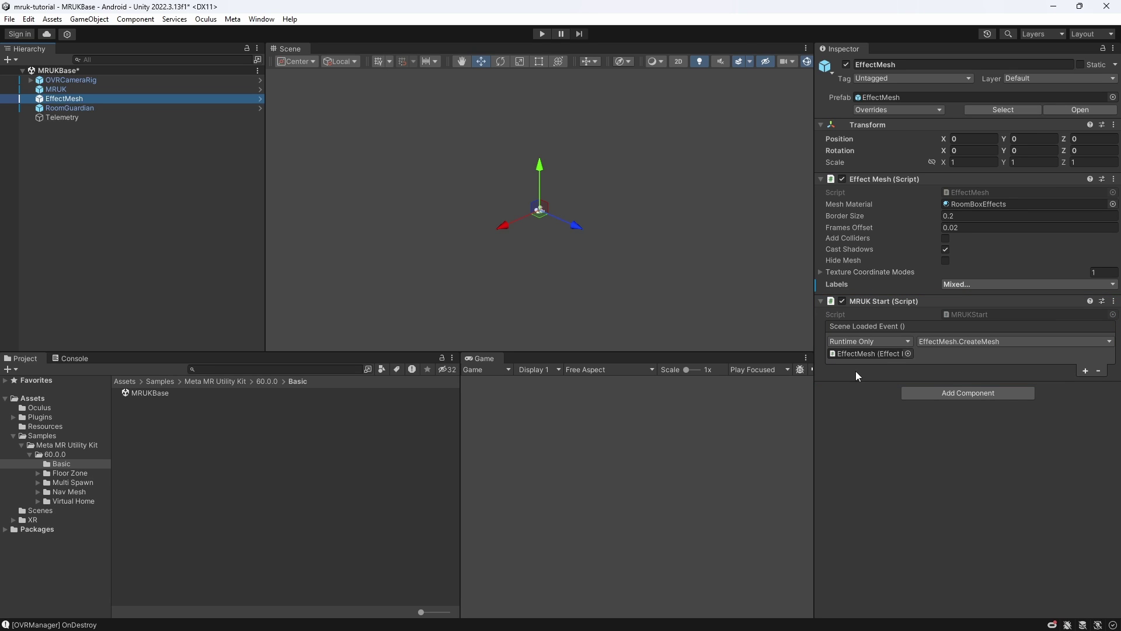
Step: On the MRUK object, keep Device With Prefab Fallback and list the ten room prefabs Bedroom00–Office09
left_click(71, 90)
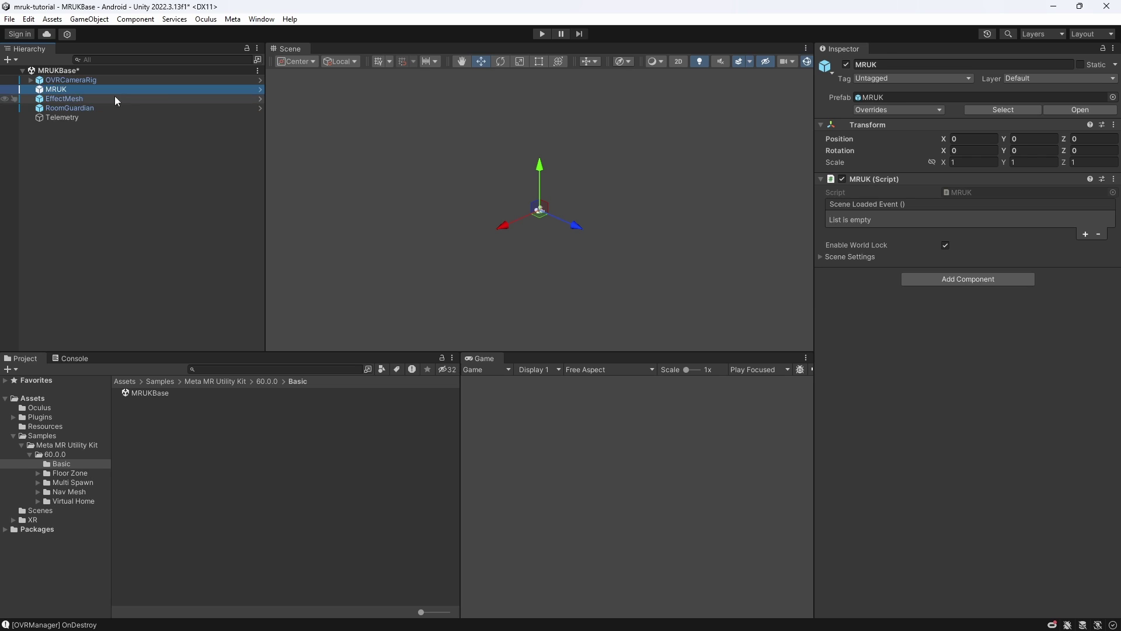
left_click(822, 257)
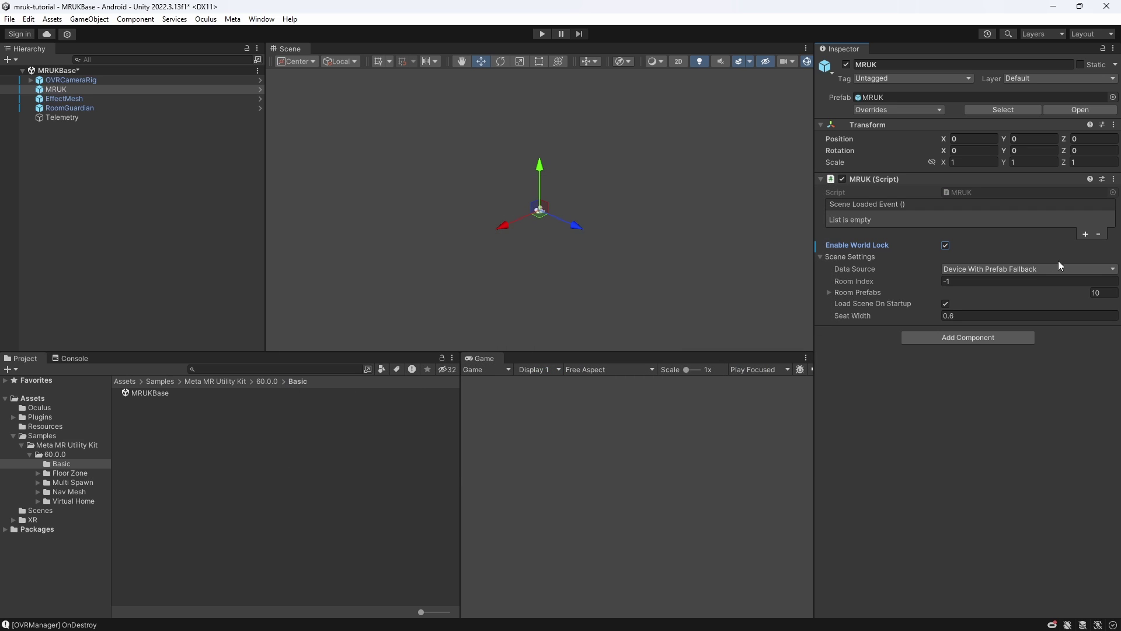
left_click(1113, 269)
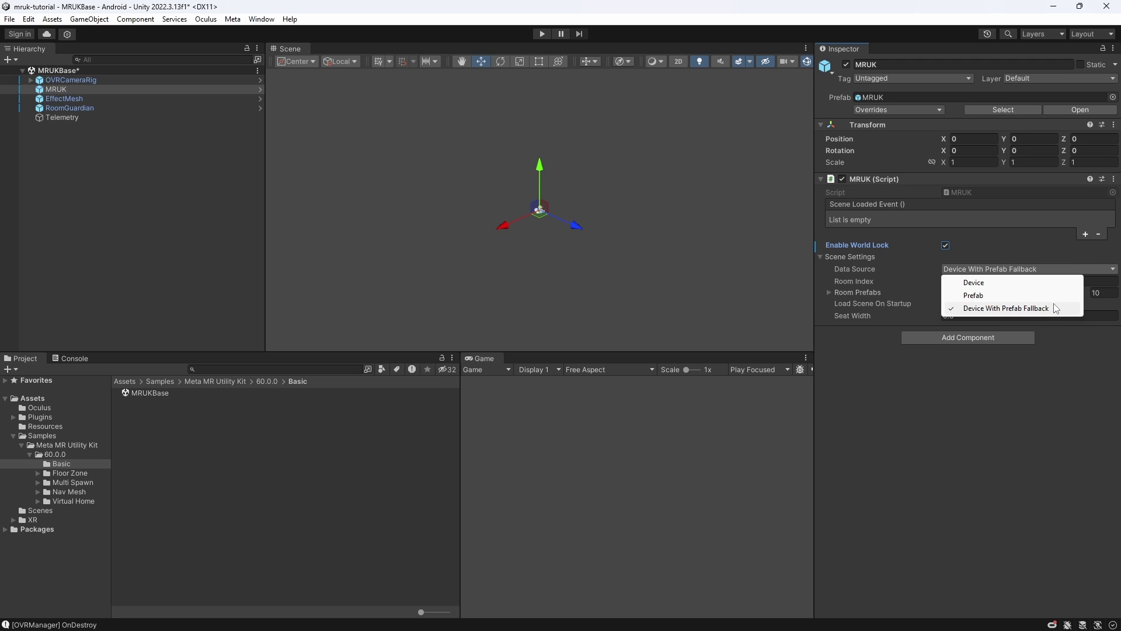
left_click(1056, 308)
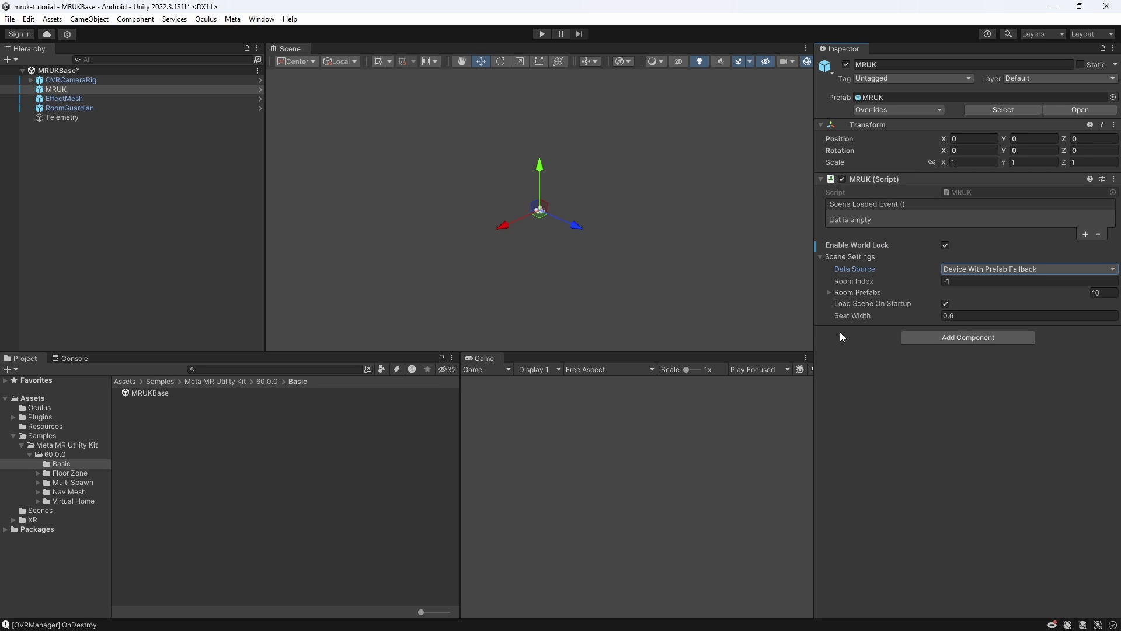
left_click(827, 292)
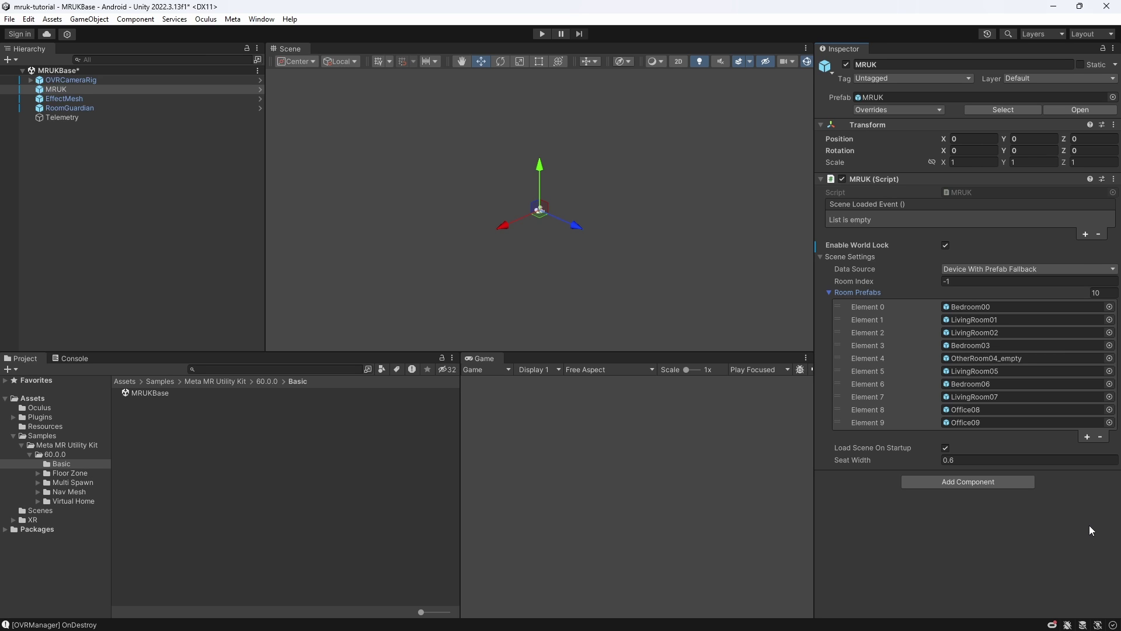
Step: Enter Play mode and move OVRCameraRig across and forward through the simulated room
key("ctrl+p")
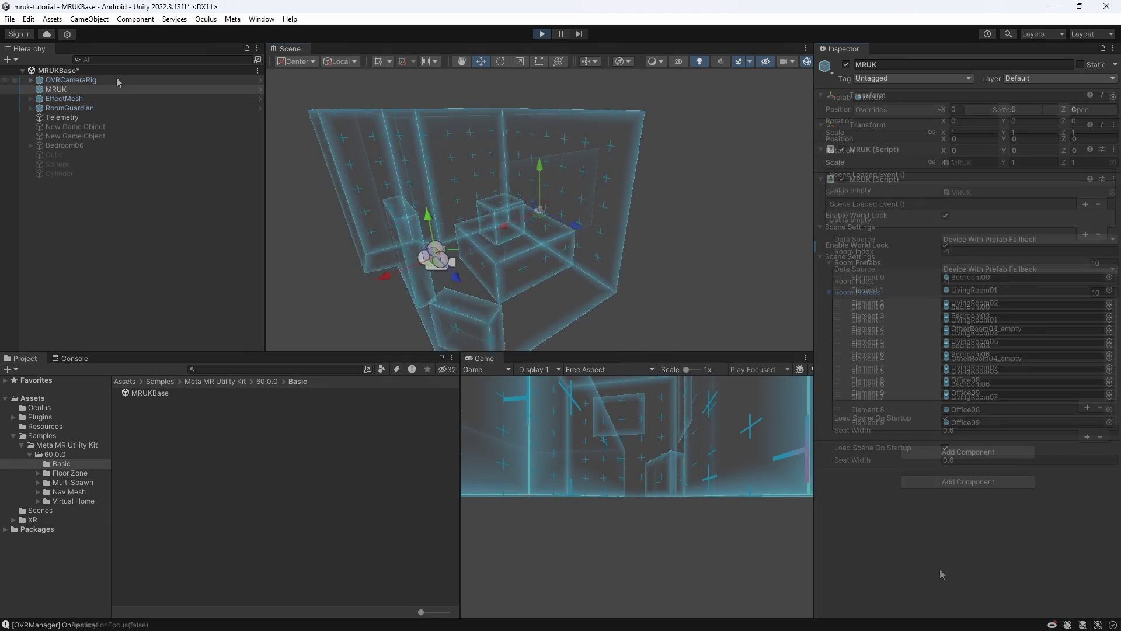
left_click_drag(359, 285, 408, 287)
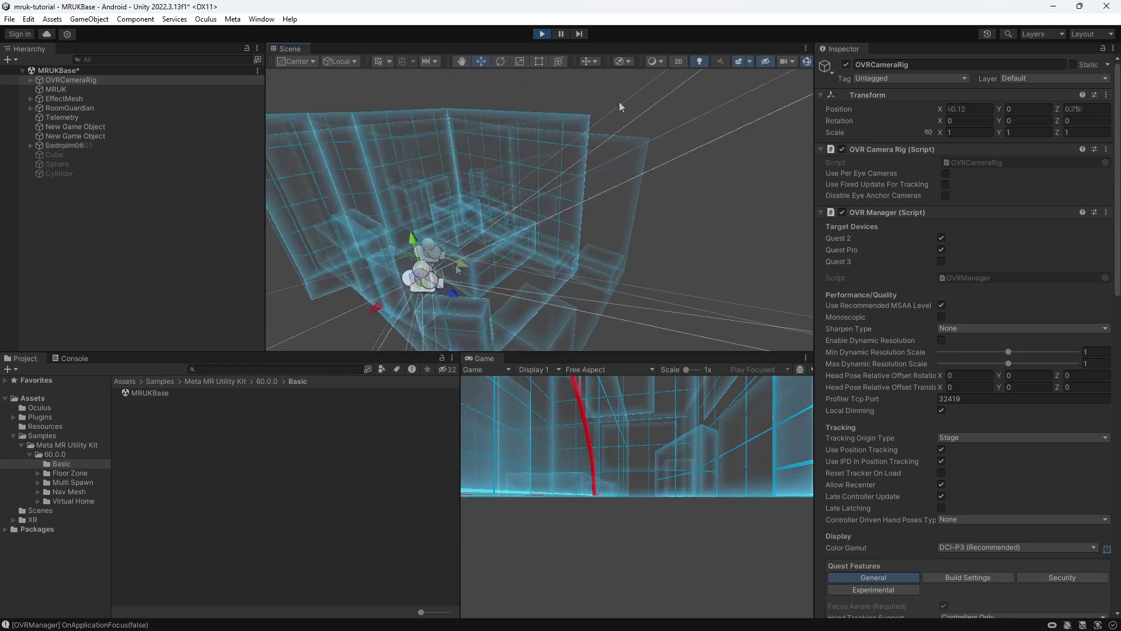
left_click_drag(436, 267, 490, 291)
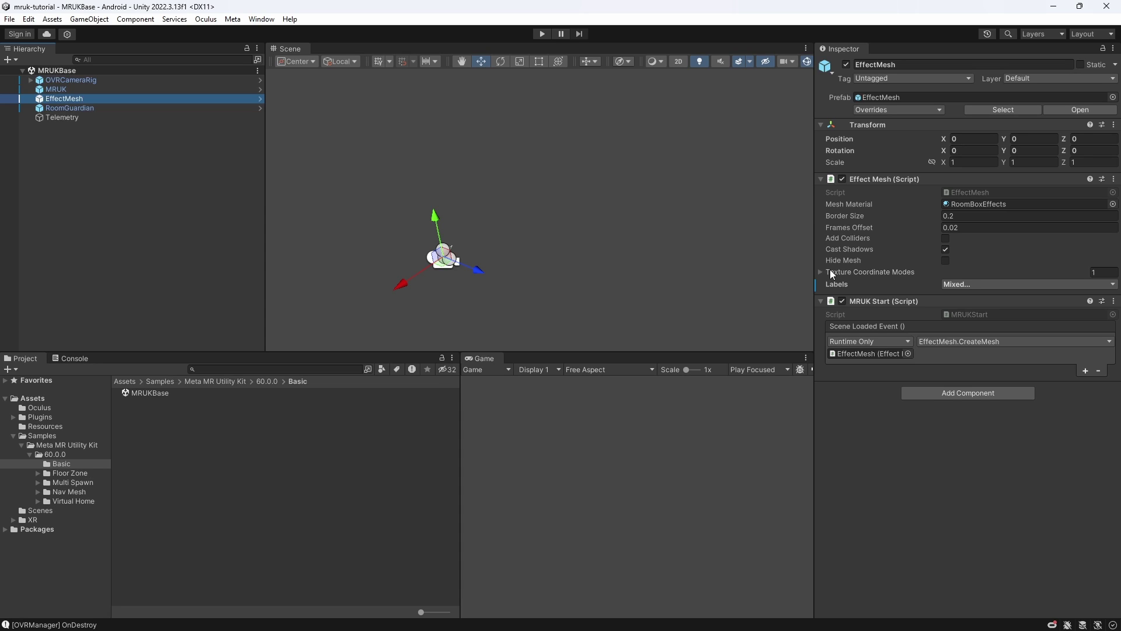
Step: Enable Add Colliders on EffectMesh and check its Labels list without changing it
left_click(946, 238)
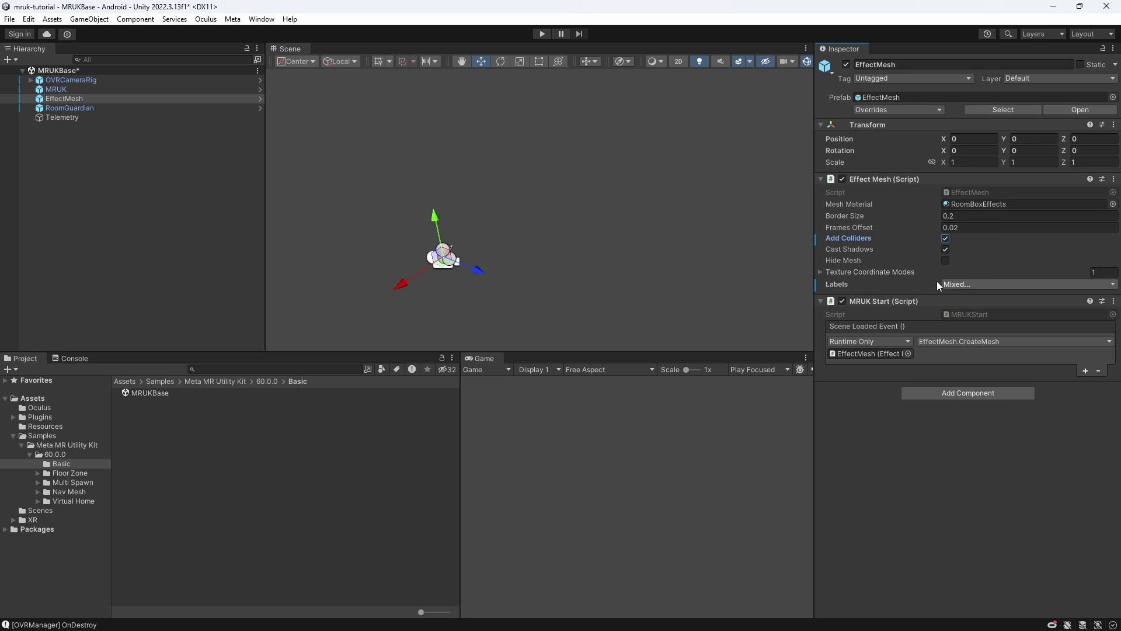
left_click(1114, 285)
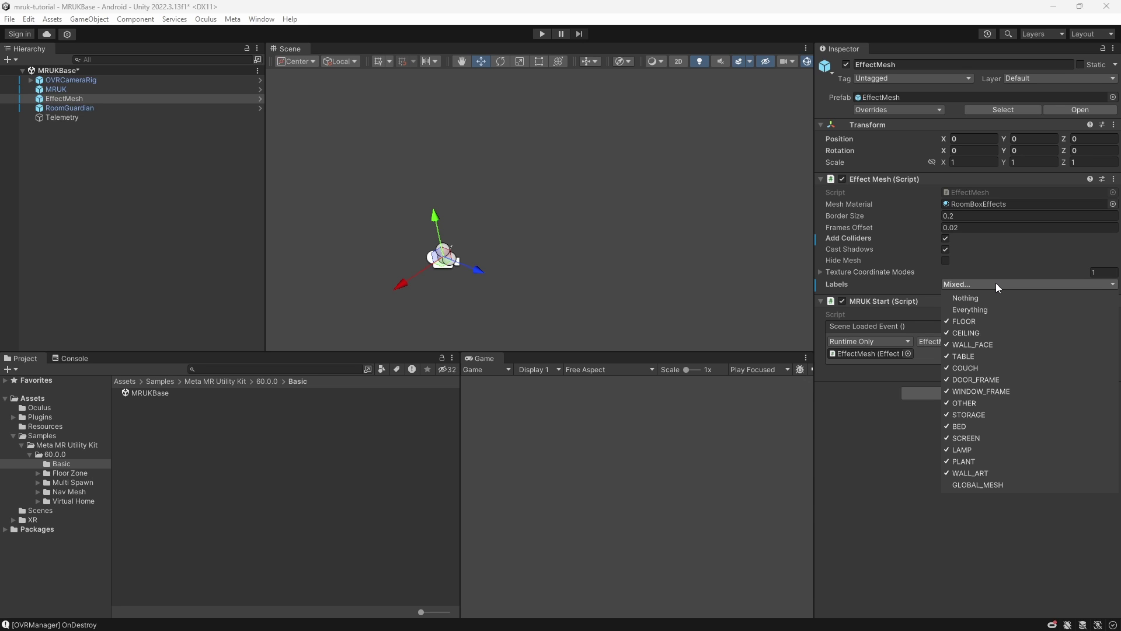
left_click(110, 107)
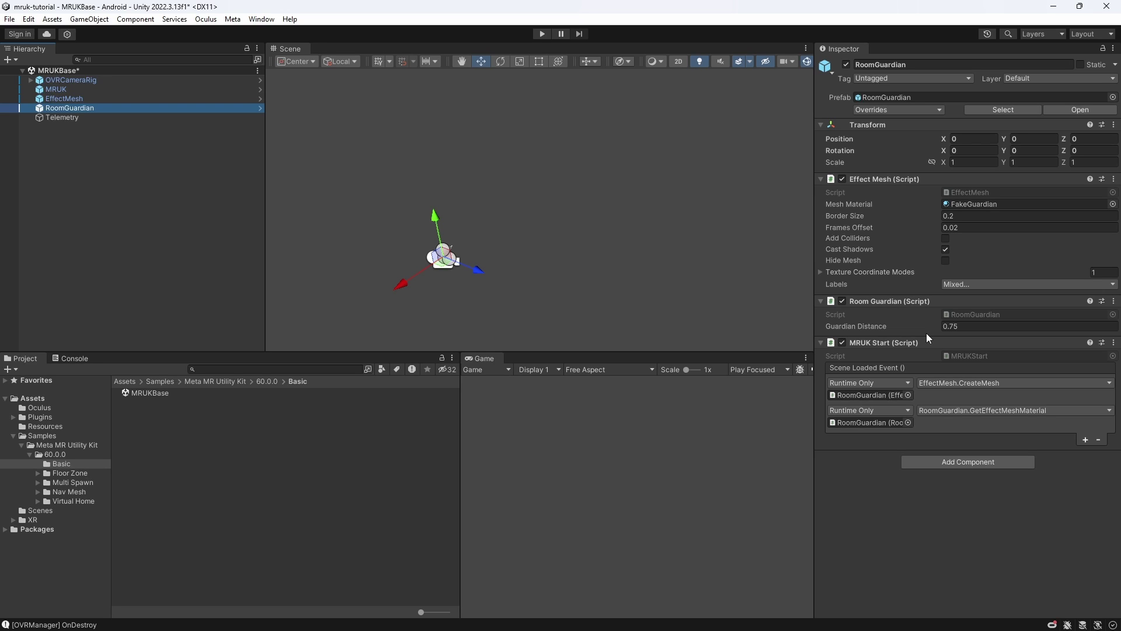
Step: Change Guardian Distance from 0.75 to 0.2 and open RoomGuardian.cs in Visual Studio
double_click(964, 328)
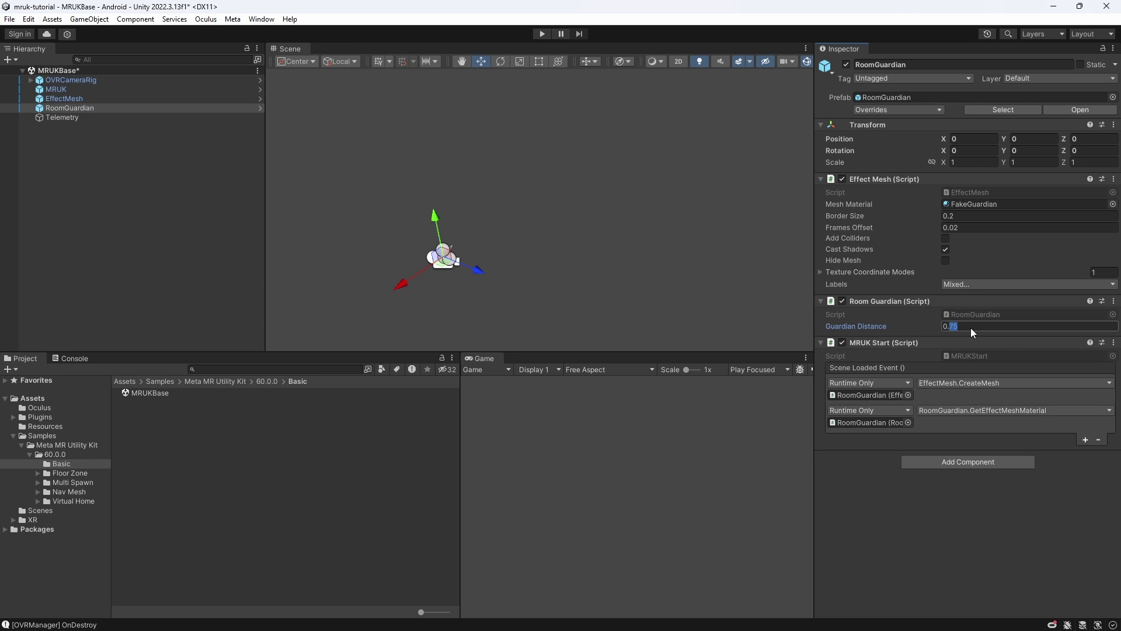
type("2")
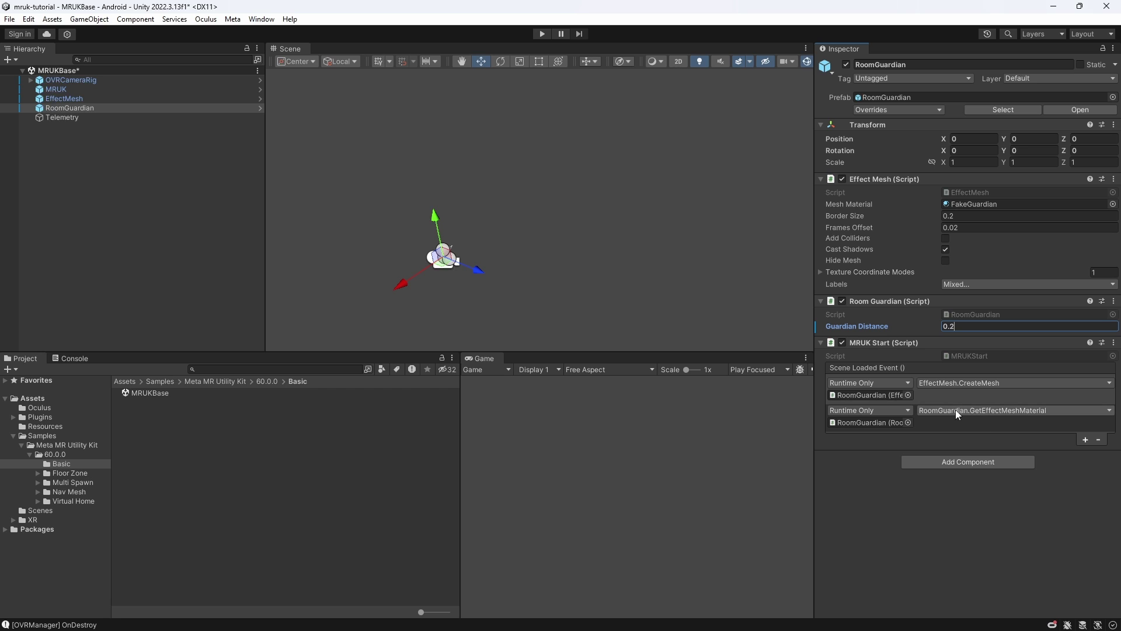
double_click(977, 315)
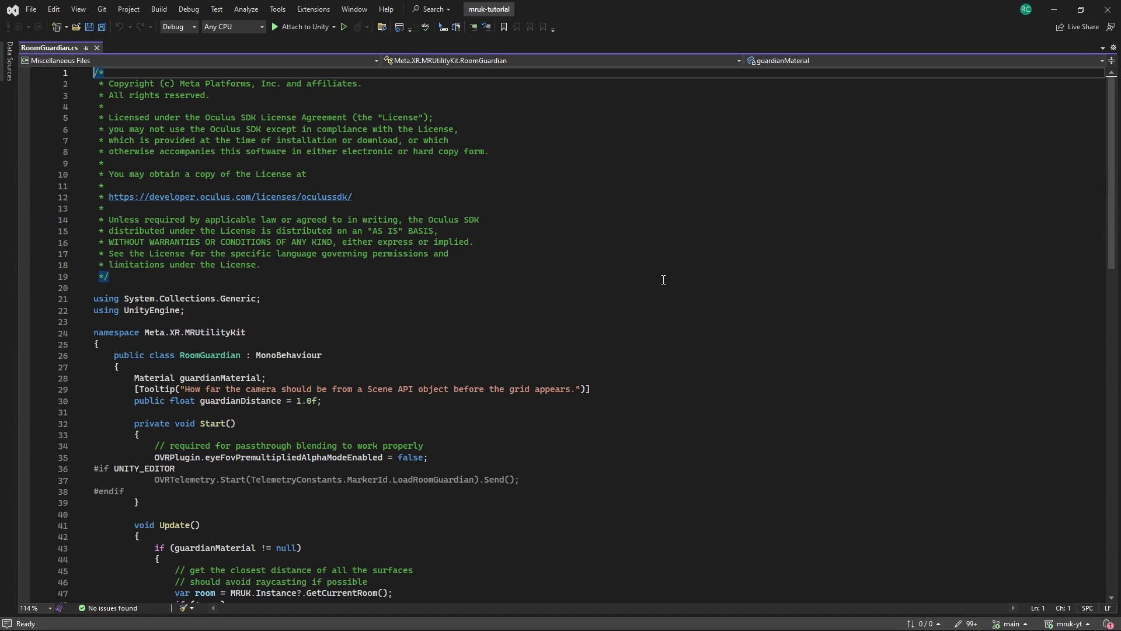
Step: Highlight the GetEffectMeshMaterial method and the _GuardianFade SetFloat line in RoomGuardian.cs
scroll(664, 280, "down", 11)
double_click(219, 480)
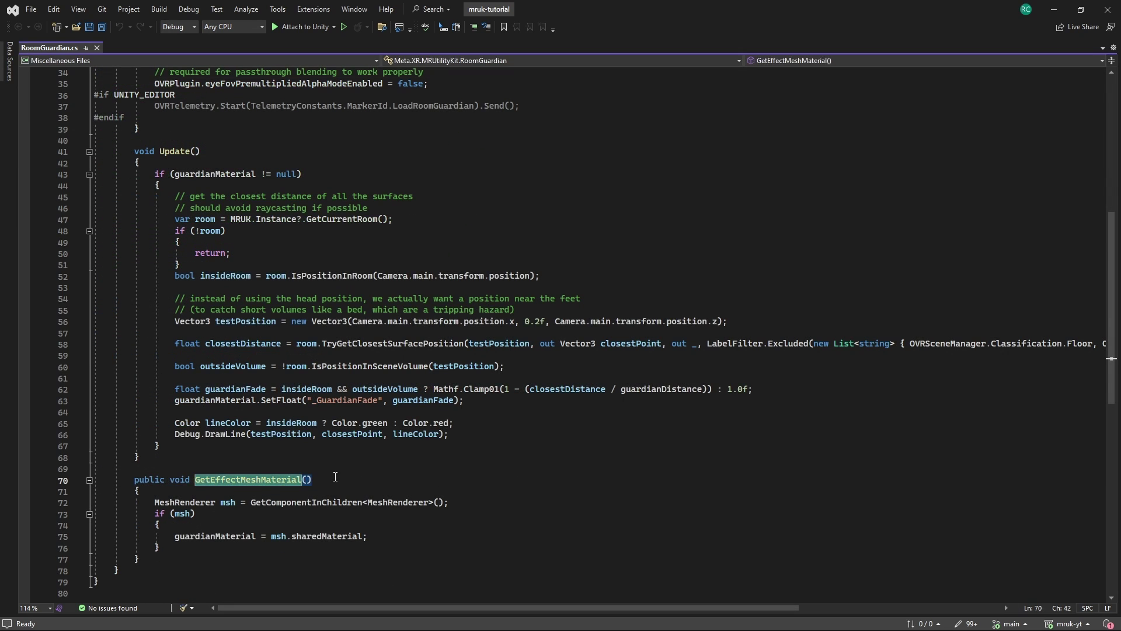
left_click_drag(140, 559, 133, 479)
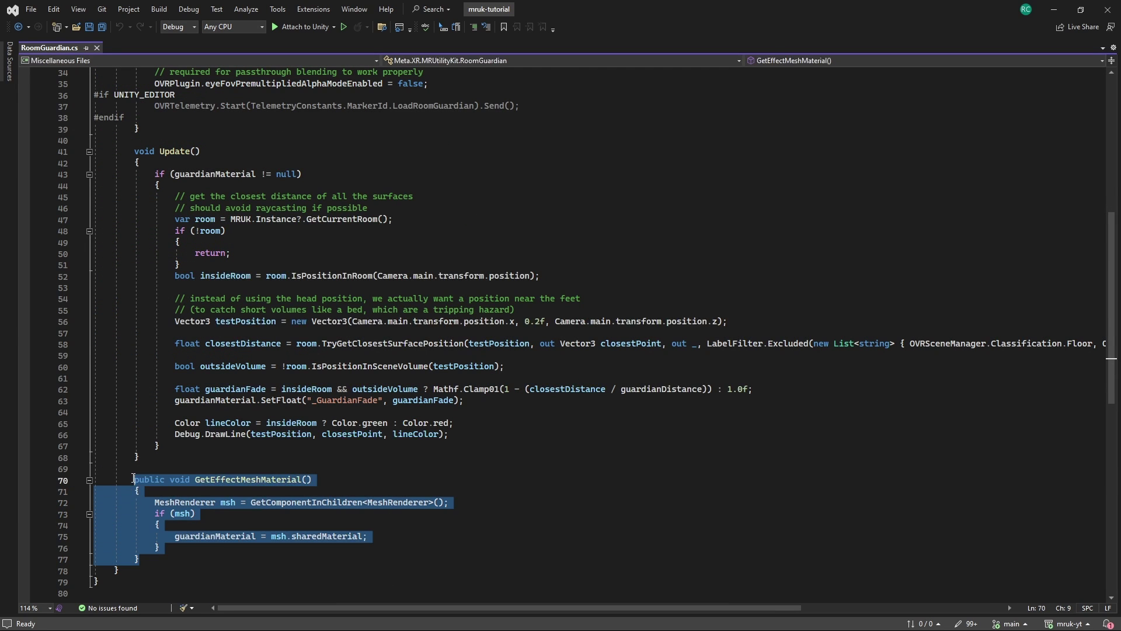
left_click(241, 457)
left_click_drag(178, 399, 475, 402)
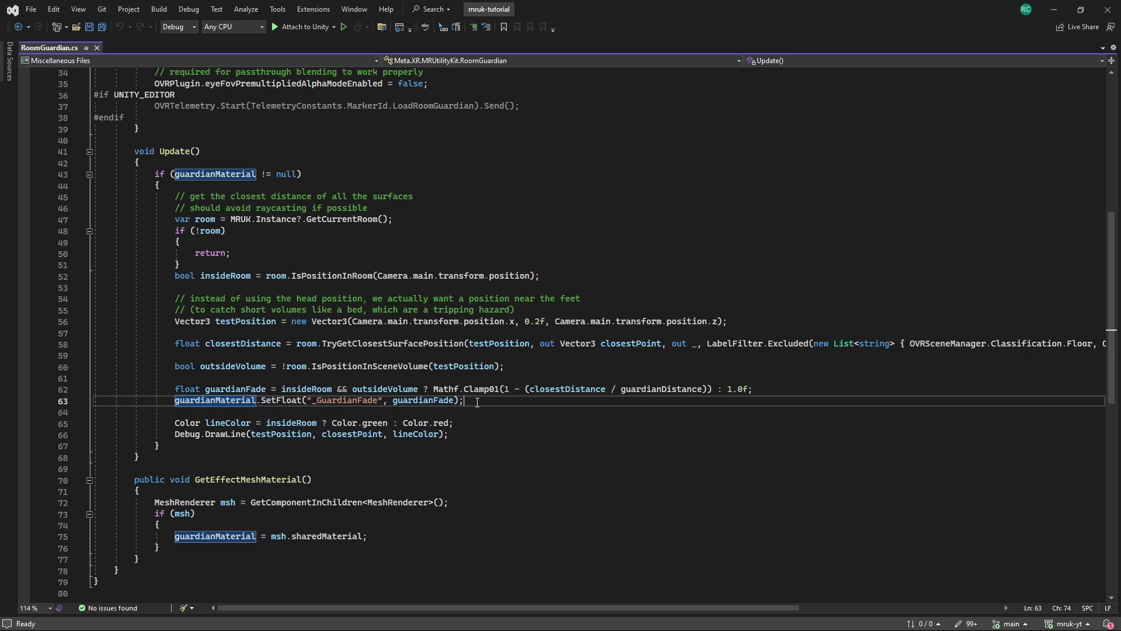
left_click(475, 445)
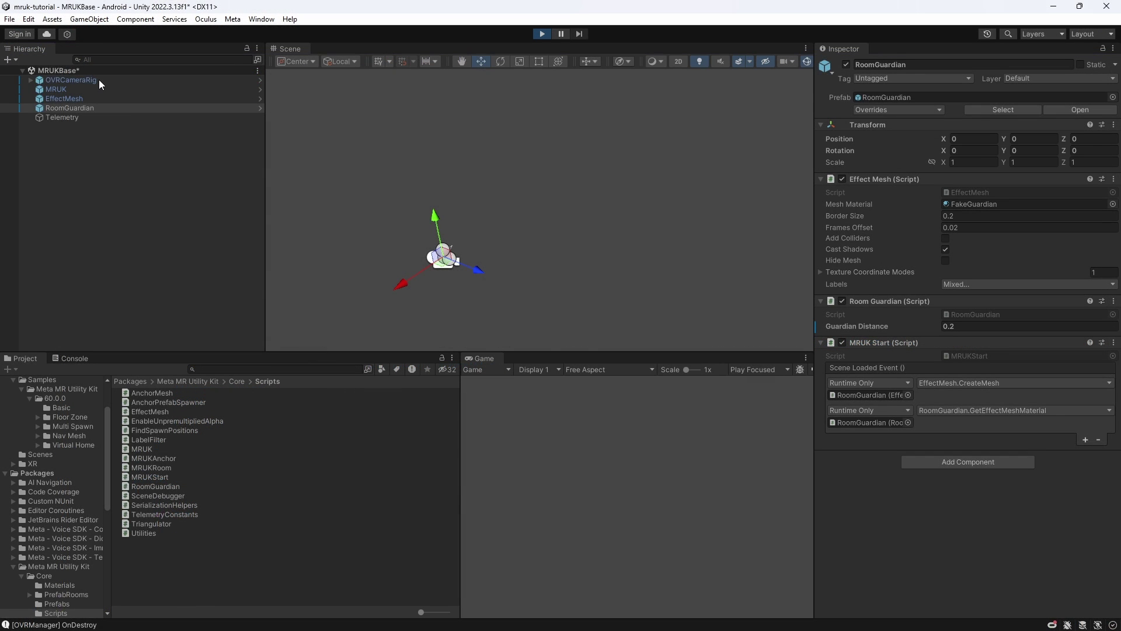
Step: Move the OVRCameraRig toward a wall and then sideways to test the guardian boundary
left_click(107, 79)
left_click_drag(477, 270, 636, 338)
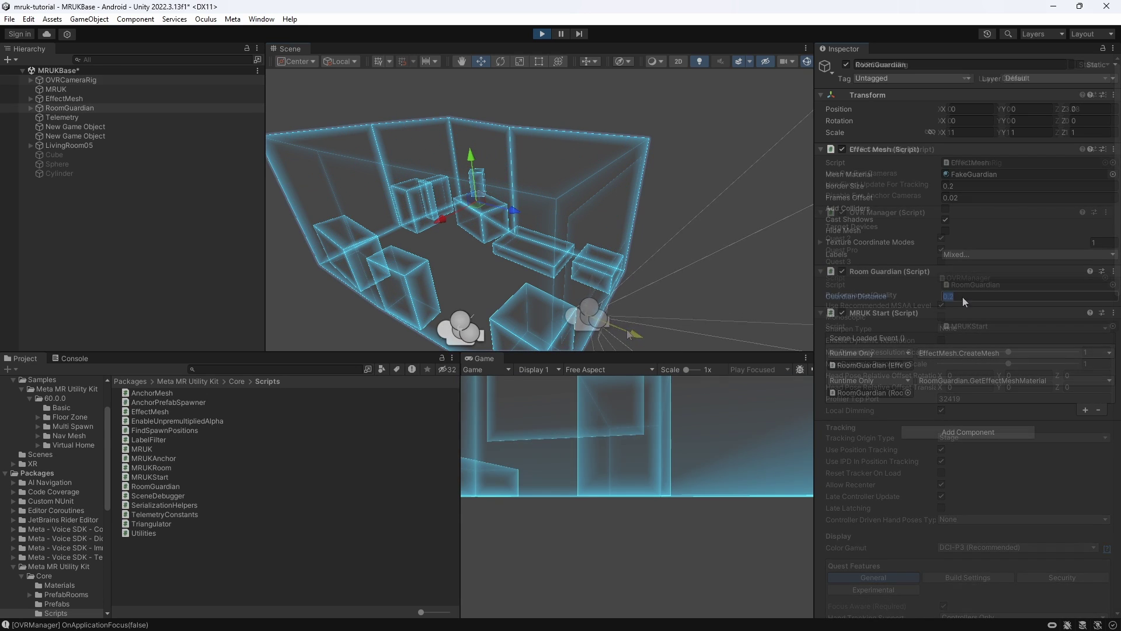
left_click(86, 80)
left_click_drag(447, 349, 466, 332)
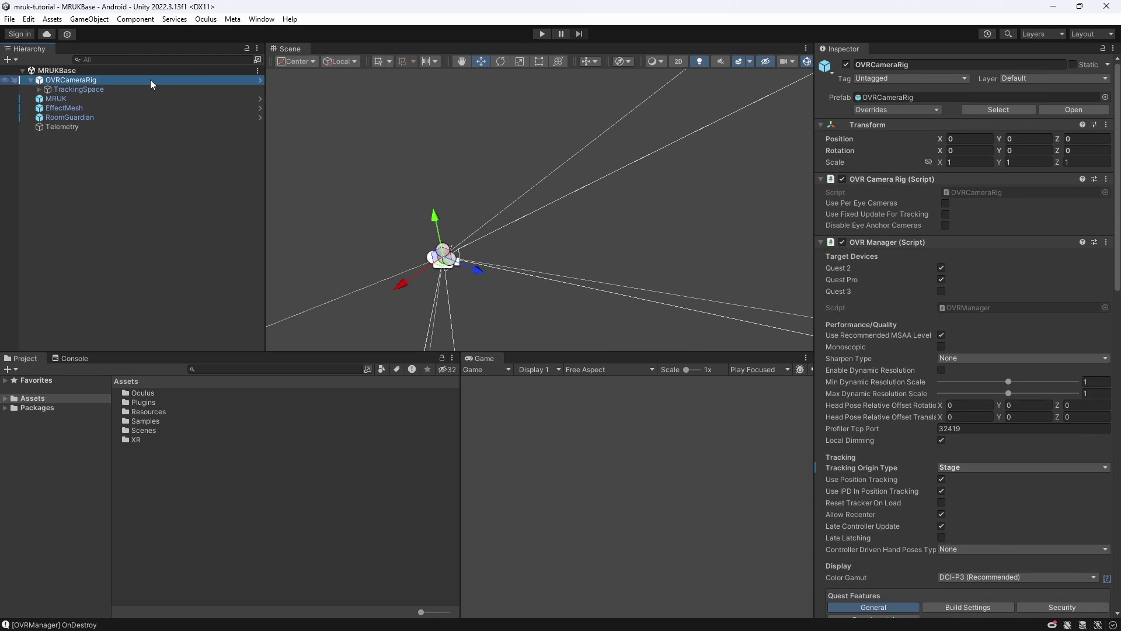
Step: Expand OVRCameraRig in the Hierarchy down to its TrackingSpace eye anchor
key("alt+Right")
key("Down")
key("Down")
key("Down")
key("Down")
key("Down")
key("Down")
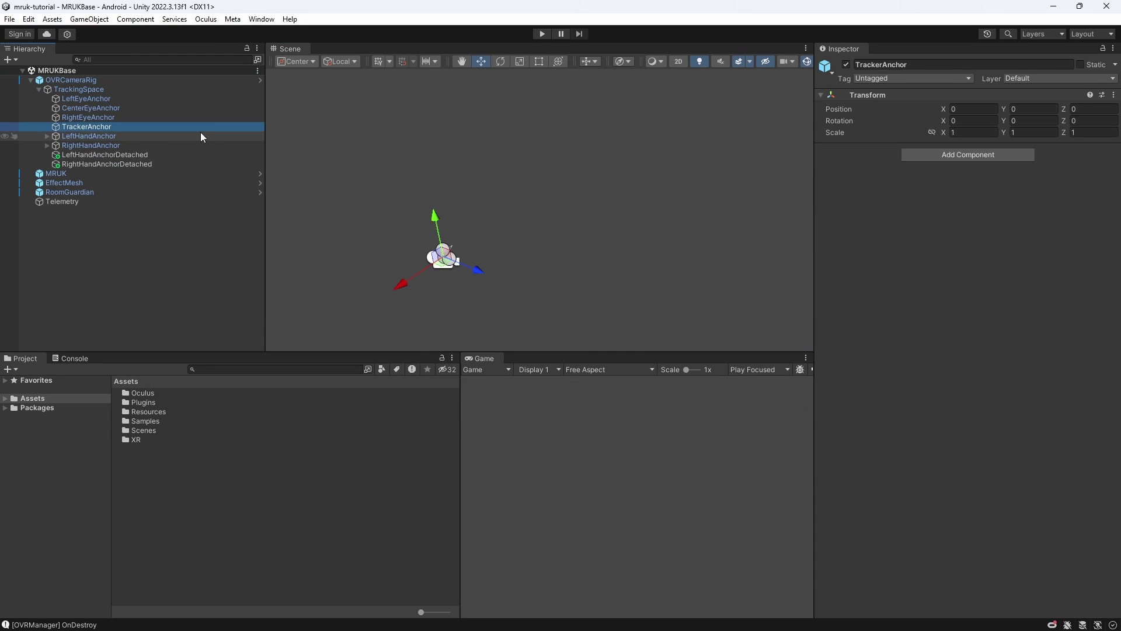
Step: Expand the SceneDebugger and Menu hierarchy under the left hand anchor down to Tools
key("Right")
key("Down")
key("Down")
key("Down")
key("Down")
key("Right")
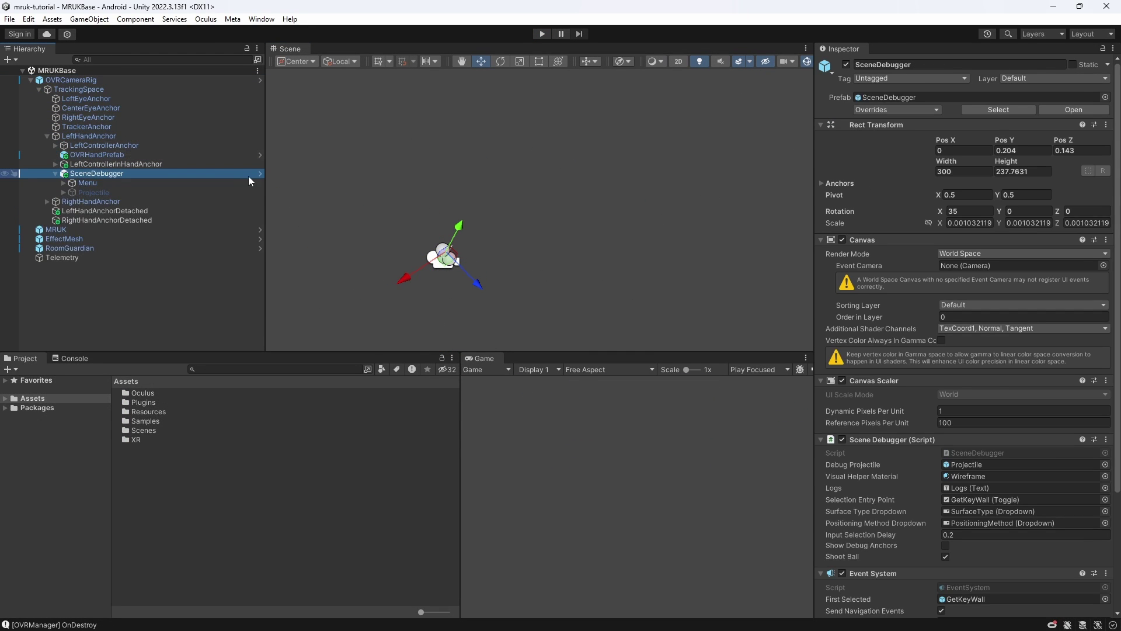
key("Down")
key("Right")
key("Down")
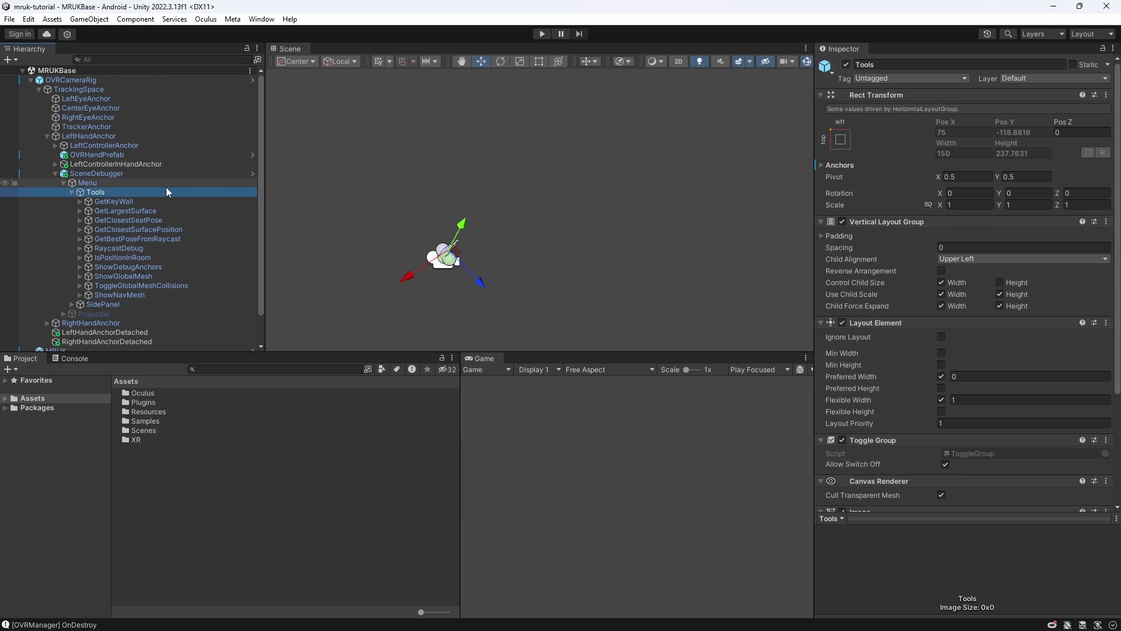
Step: Select SceneDebugger and collapse its Rect Transform, Canvas, Canvas Scaler, Event System and Input Module components
left_click(150, 176)
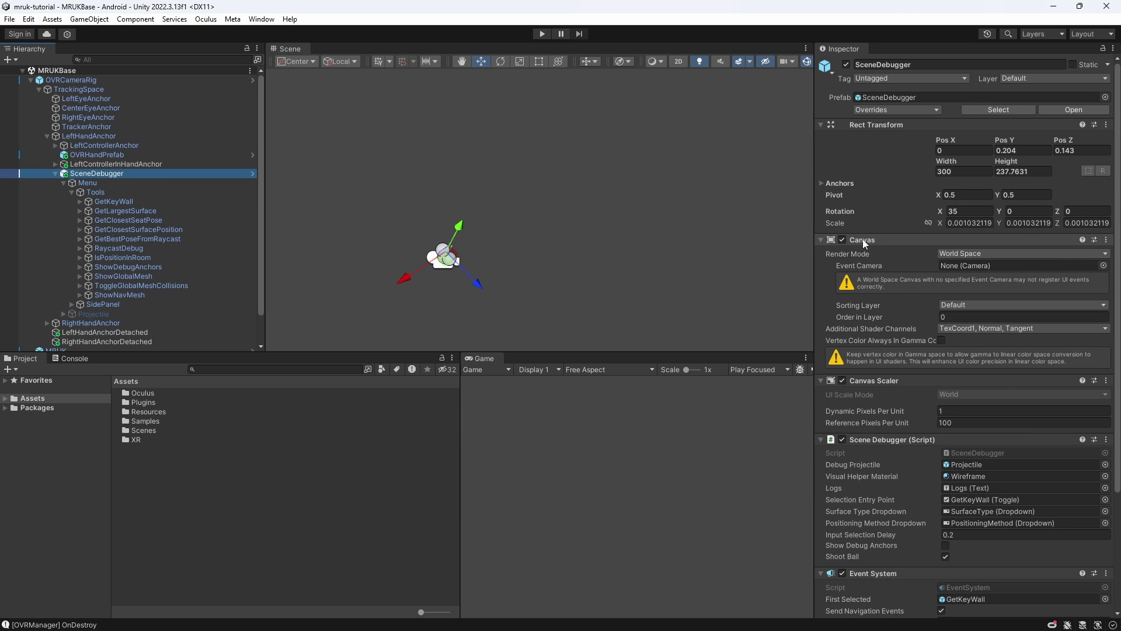
left_click(823, 126)
left_click(821, 137)
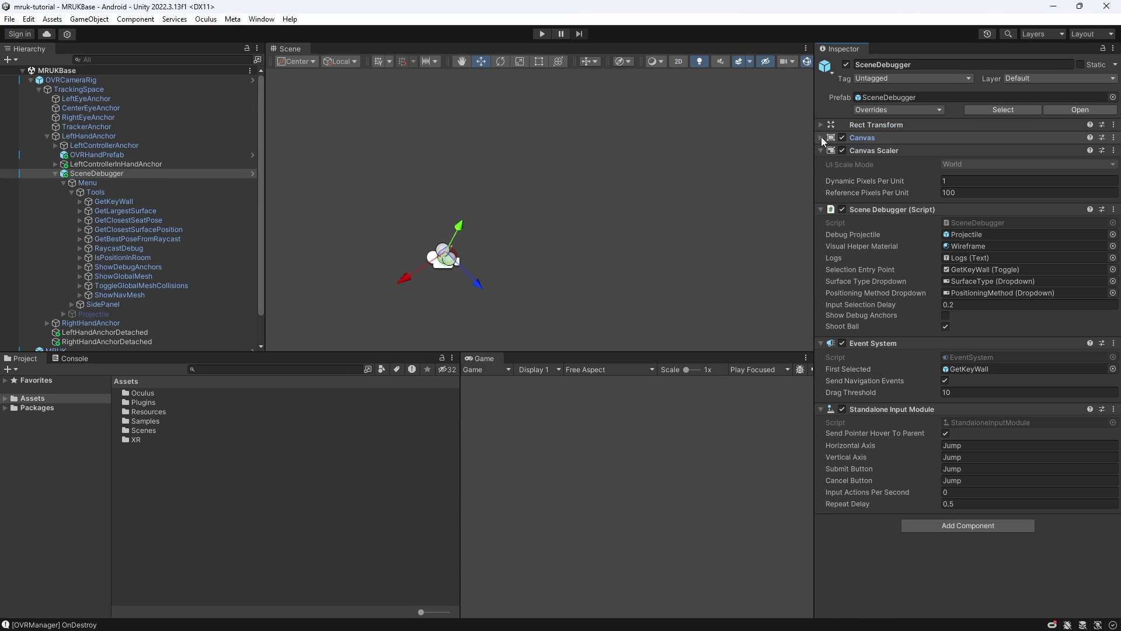
left_click(821, 150)
left_click(822, 298)
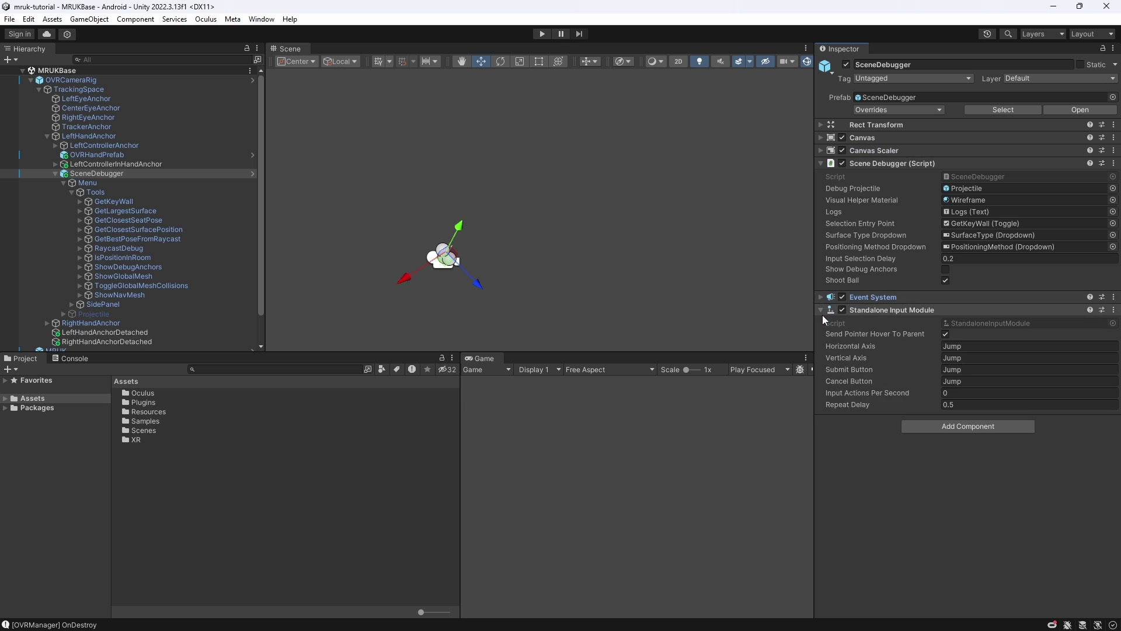
left_click(823, 311)
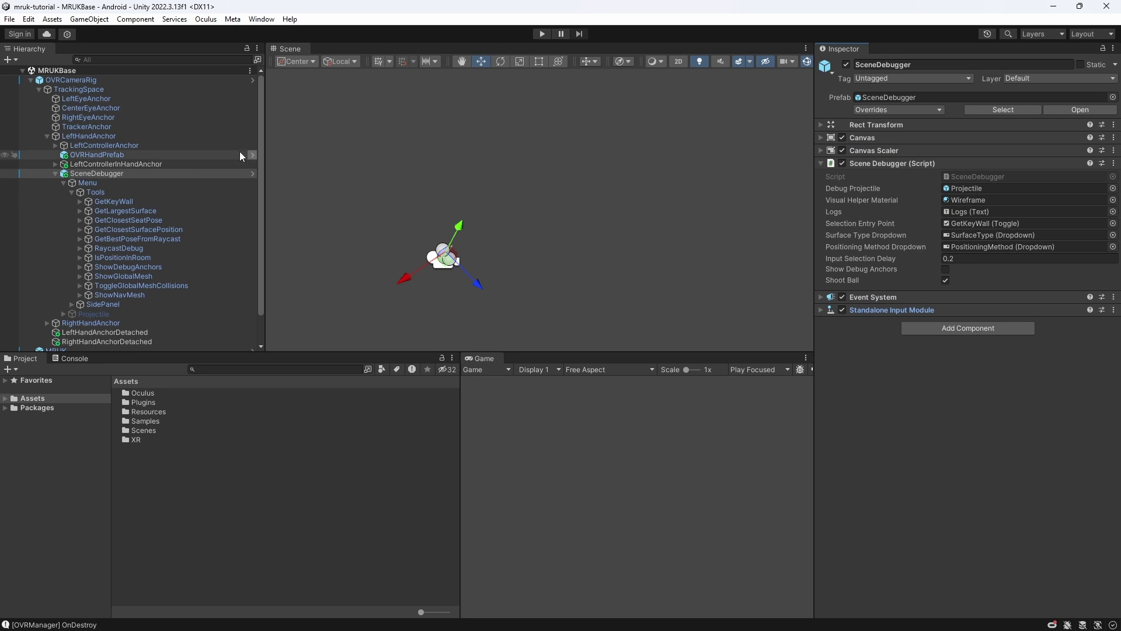
Step: Inspect the Menu, Tools and GetKeyWall entries, then stop play and open SceneDebugger.cs
left_click(136, 186)
left_click(146, 174)
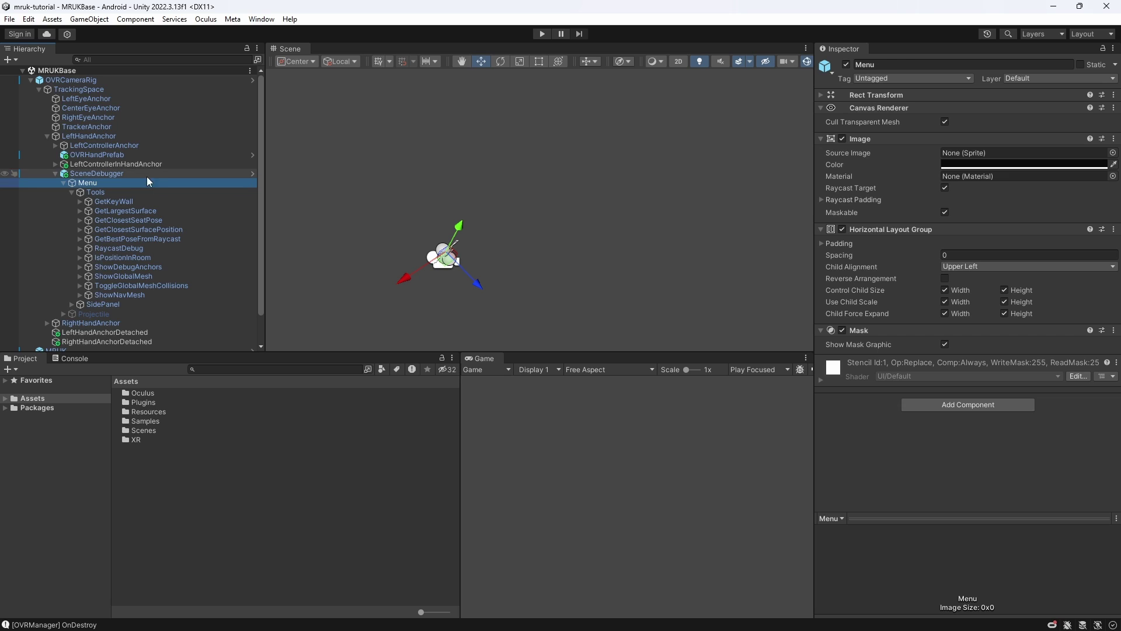
left_click(126, 192)
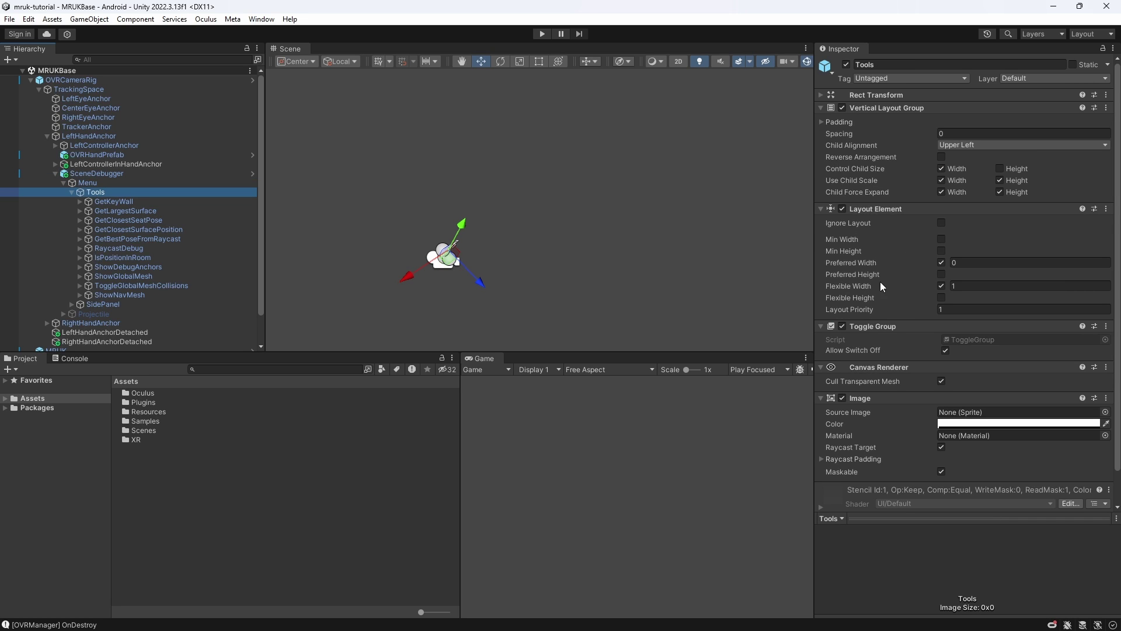
left_click(201, 202)
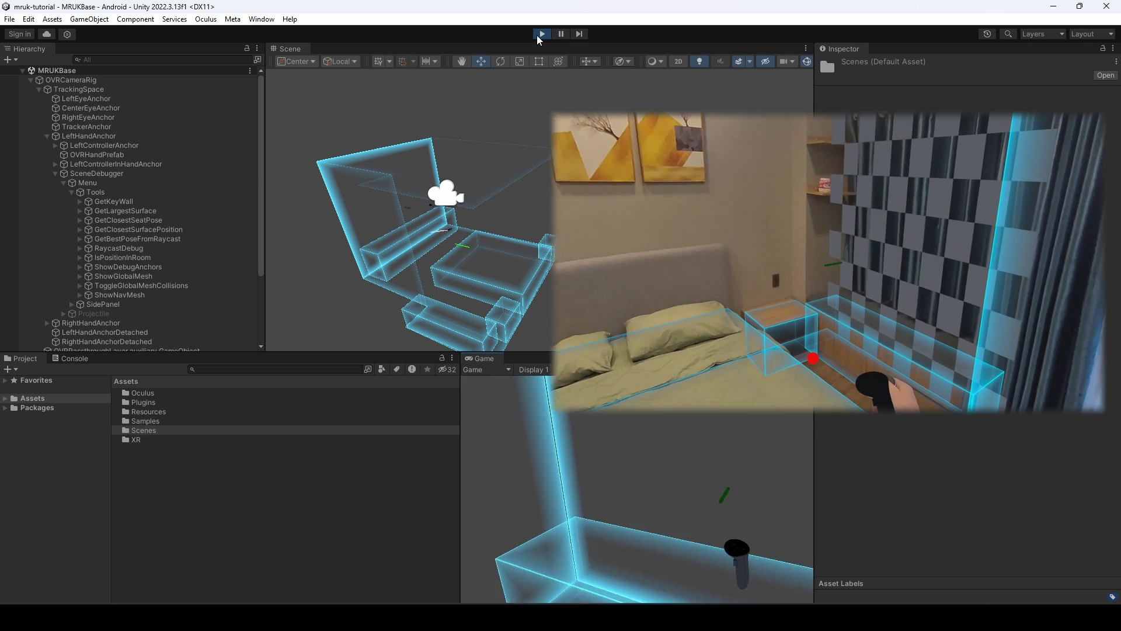
left_click(542, 34)
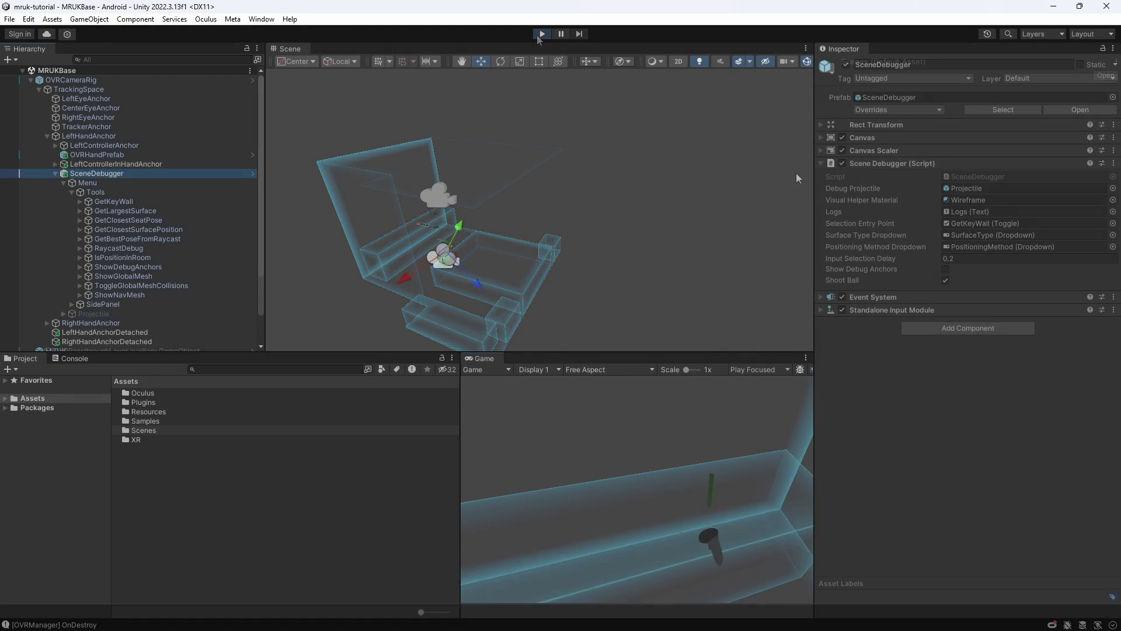
double_click(955, 176)
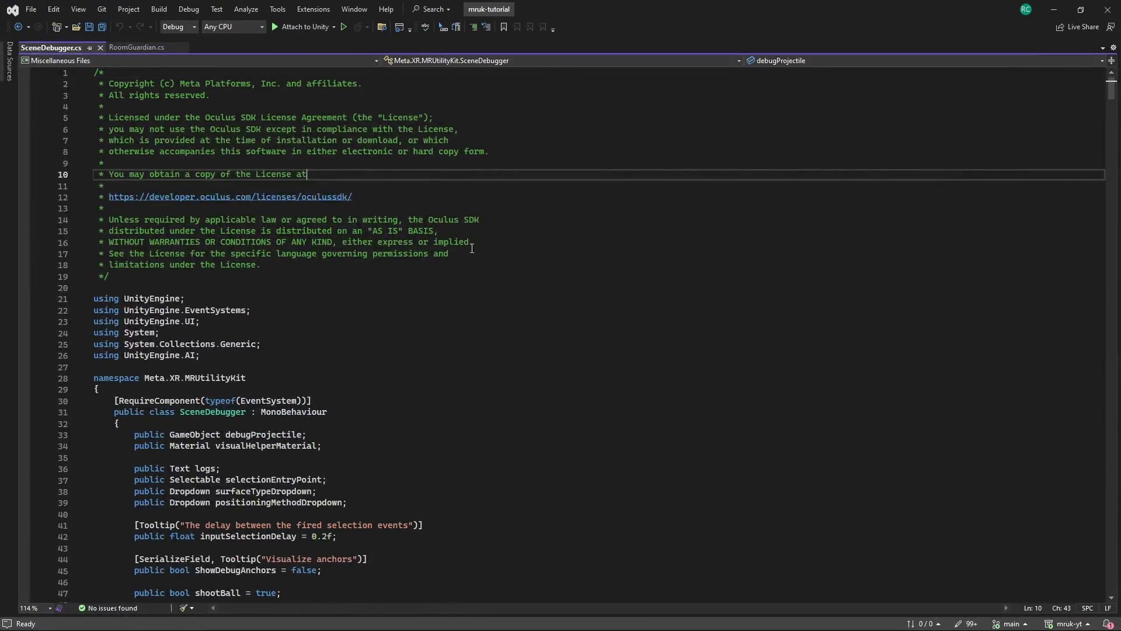
Step: Scroll SceneDebugger.cs to GetLargestSurfaceDebugger and place the cursor after the FindLargestSurface line
left_click_drag(1112, 87, 1101, 168)
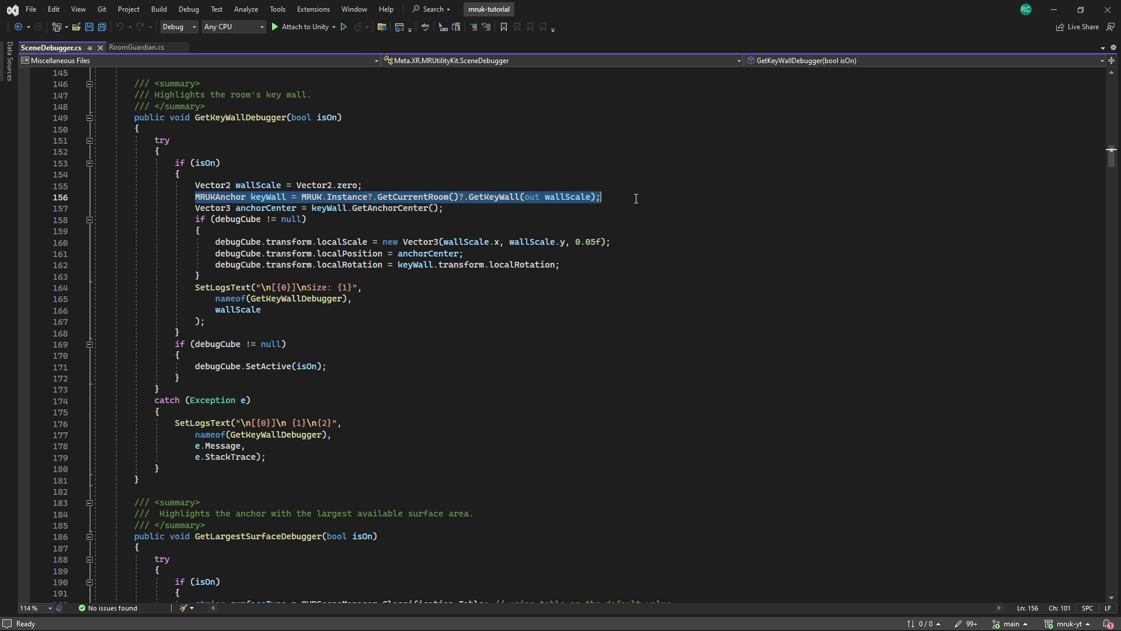
left_click(636, 198)
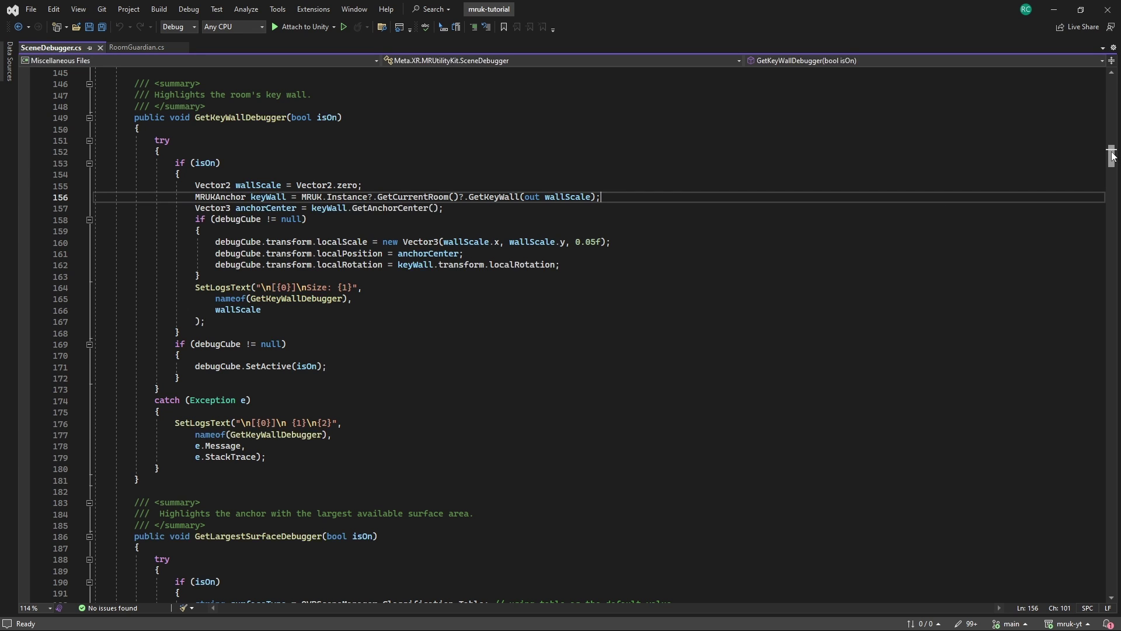
left_click_drag(1112, 155, 1113, 169)
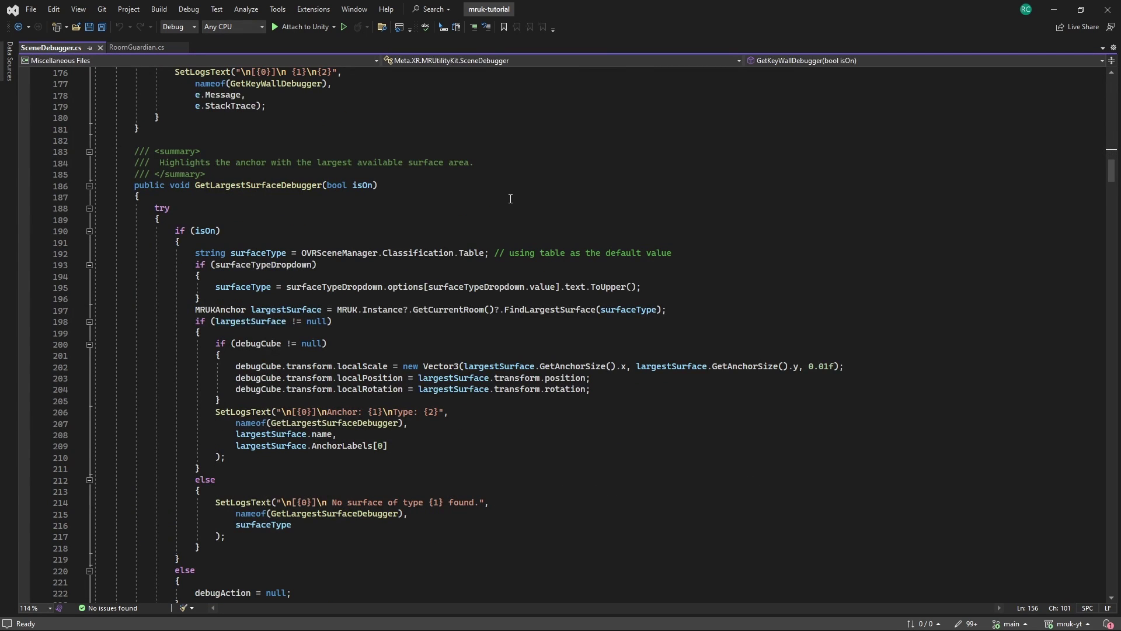
scroll(511, 198, "down", 2)
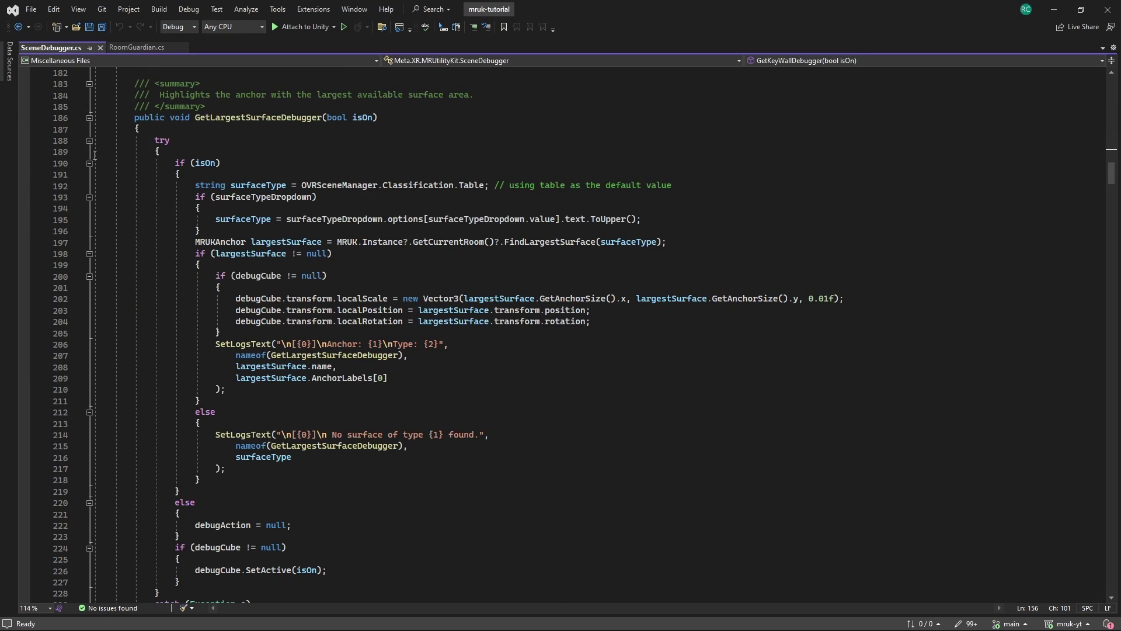
left_click(194, 242)
key("End")
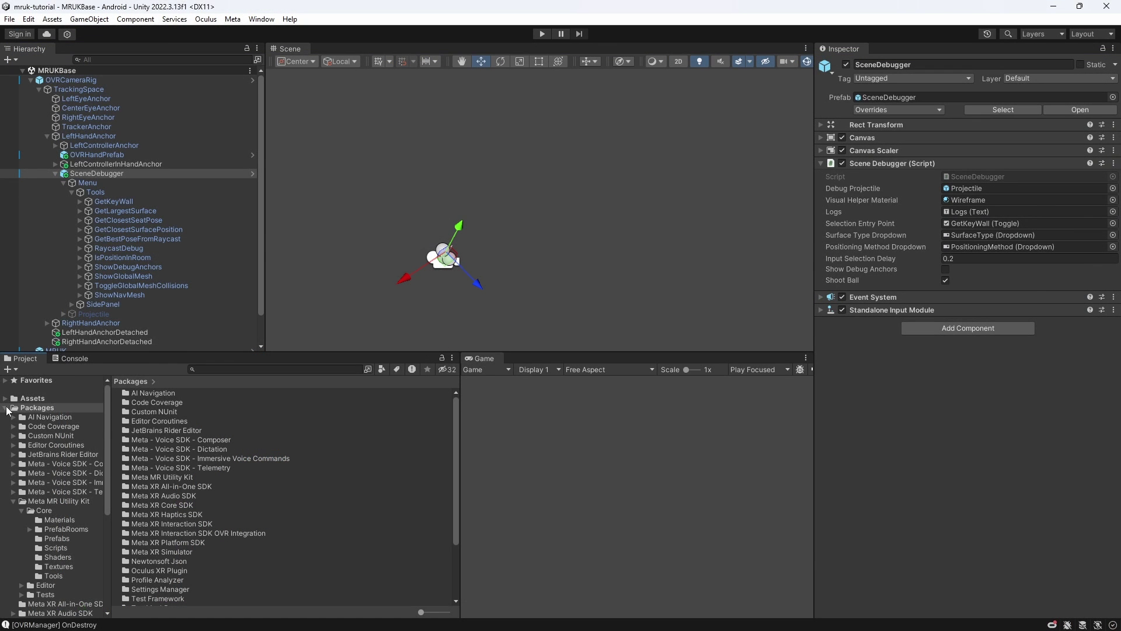
Step: Open the FindFloorZone scene from Assets > Samples > Meta MR Utility Kit > 60.0.0 > Floor Zone
left_click(7, 405)
left_click(6, 398)
left_click(67, 445)
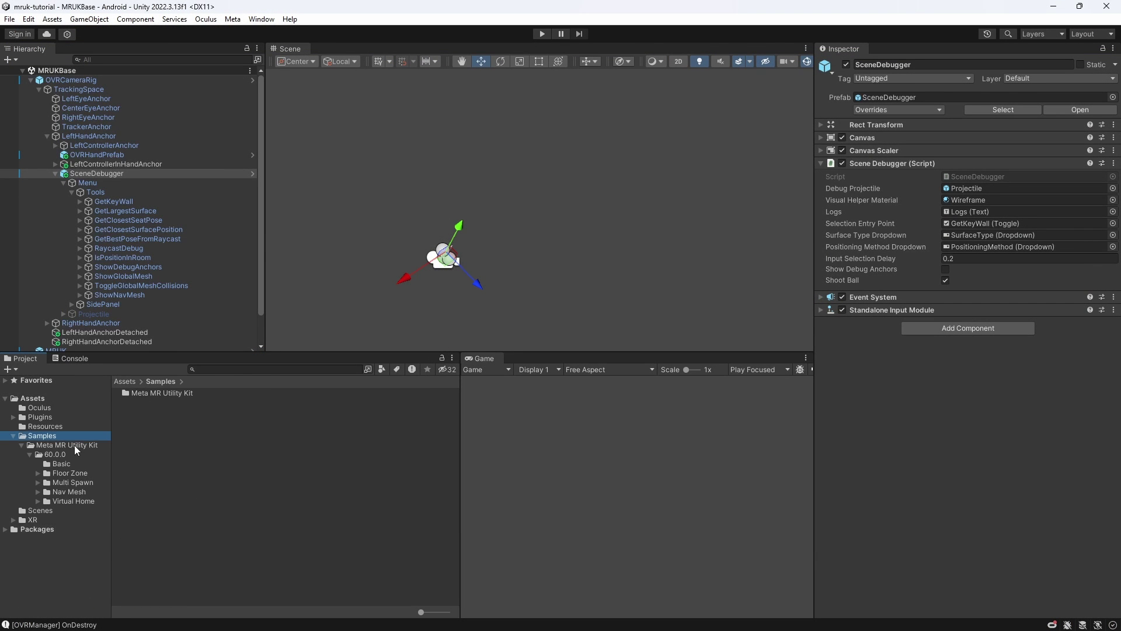
left_click(55, 454)
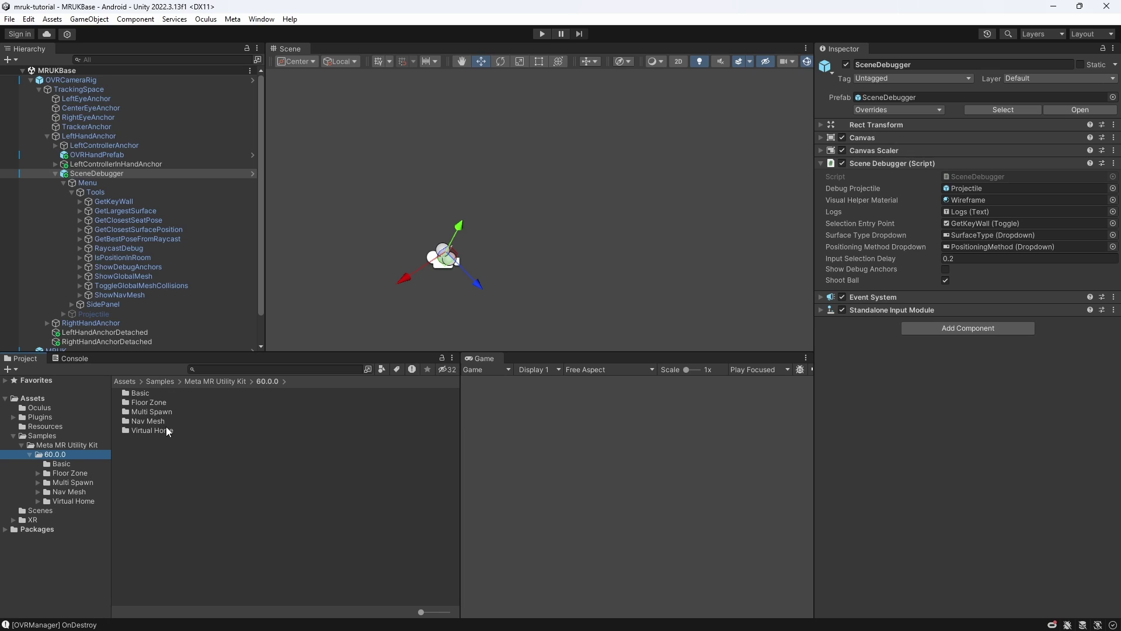
double_click(169, 399)
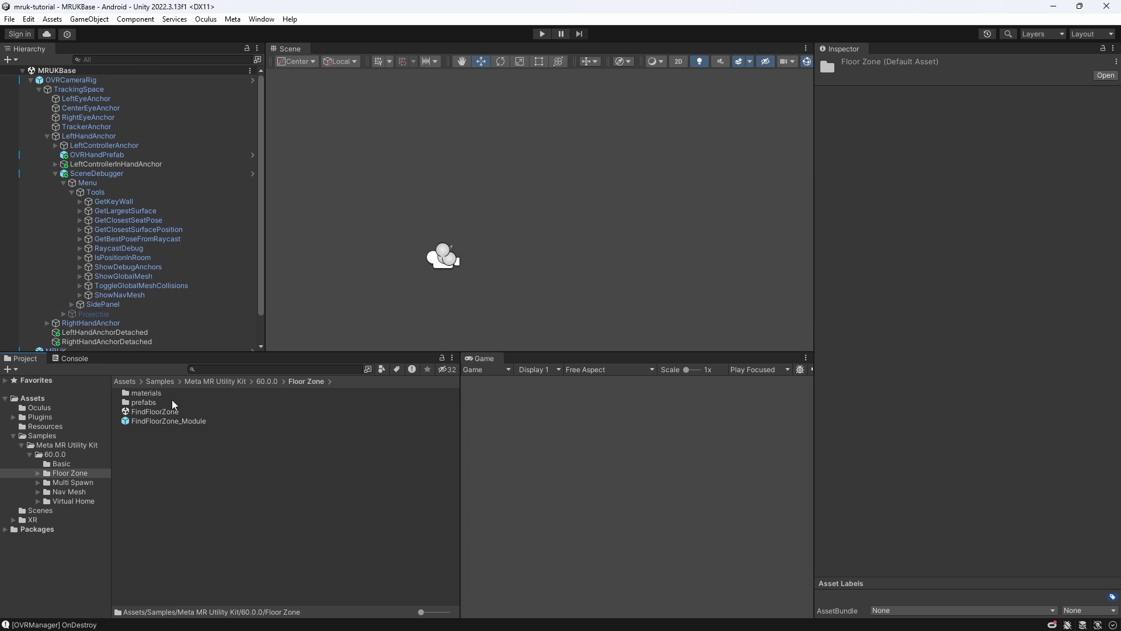
double_click(167, 411)
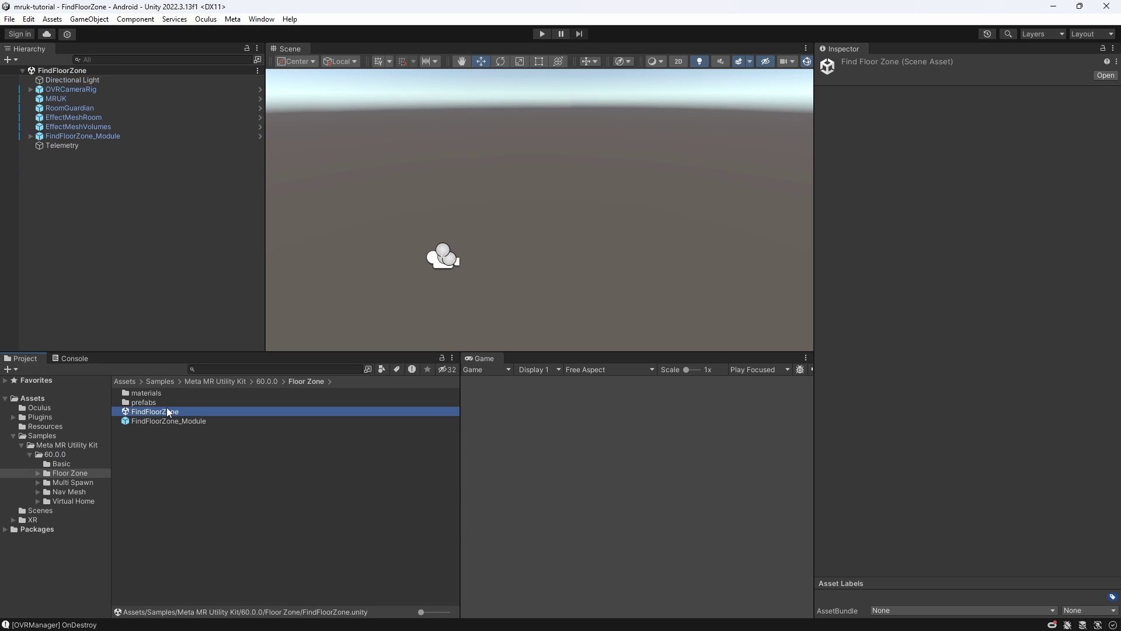
Step: Locate the FloorZone_Large, Medium and Small objects, then select FloorZone_Large to view its spawner
left_click(142, 136)
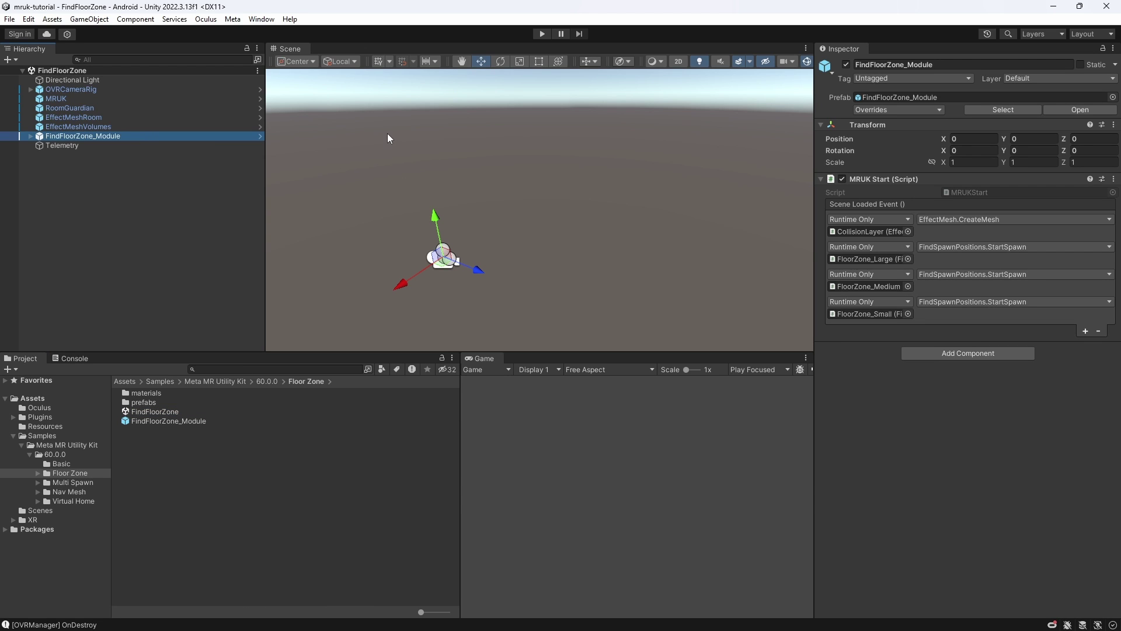
left_click(876, 260)
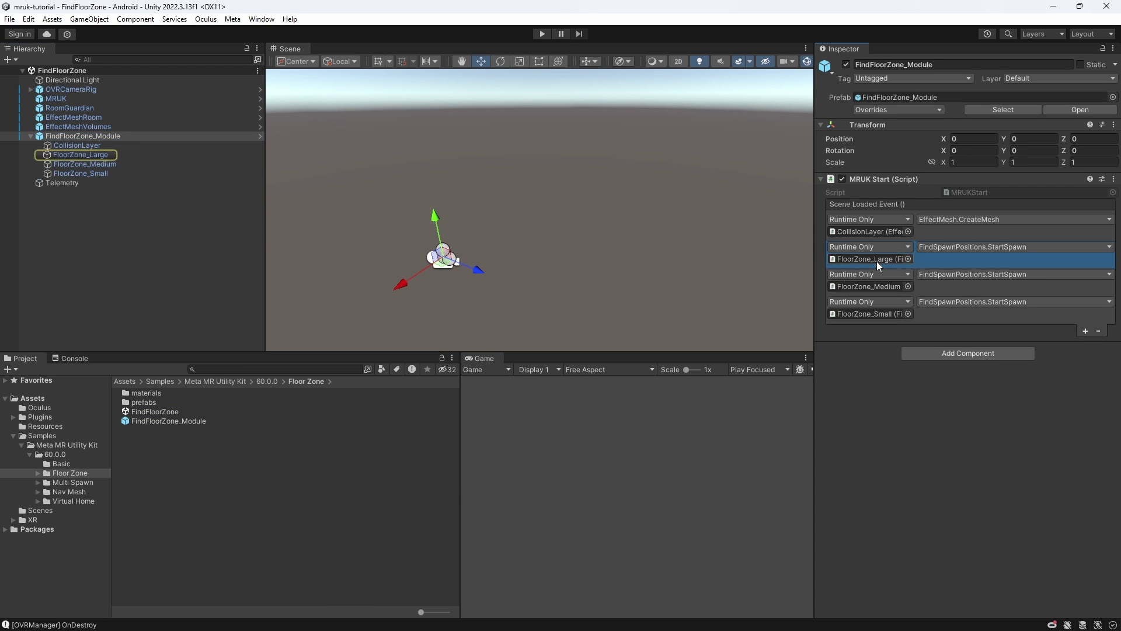
left_click(882, 285)
left_click(874, 313)
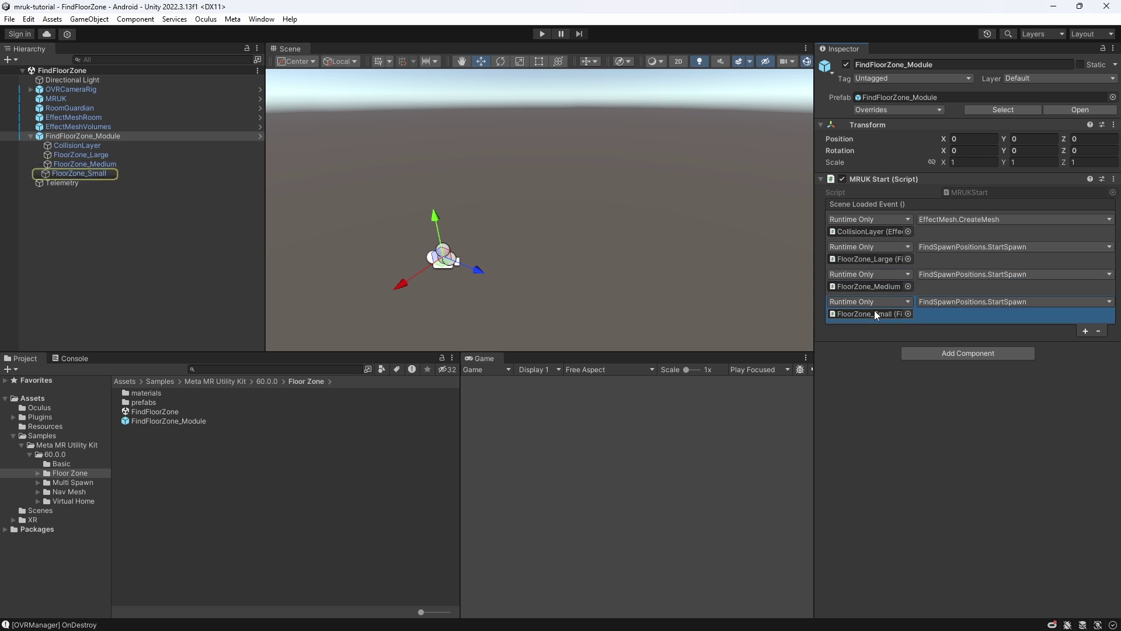
left_click(857, 260)
left_click(121, 155)
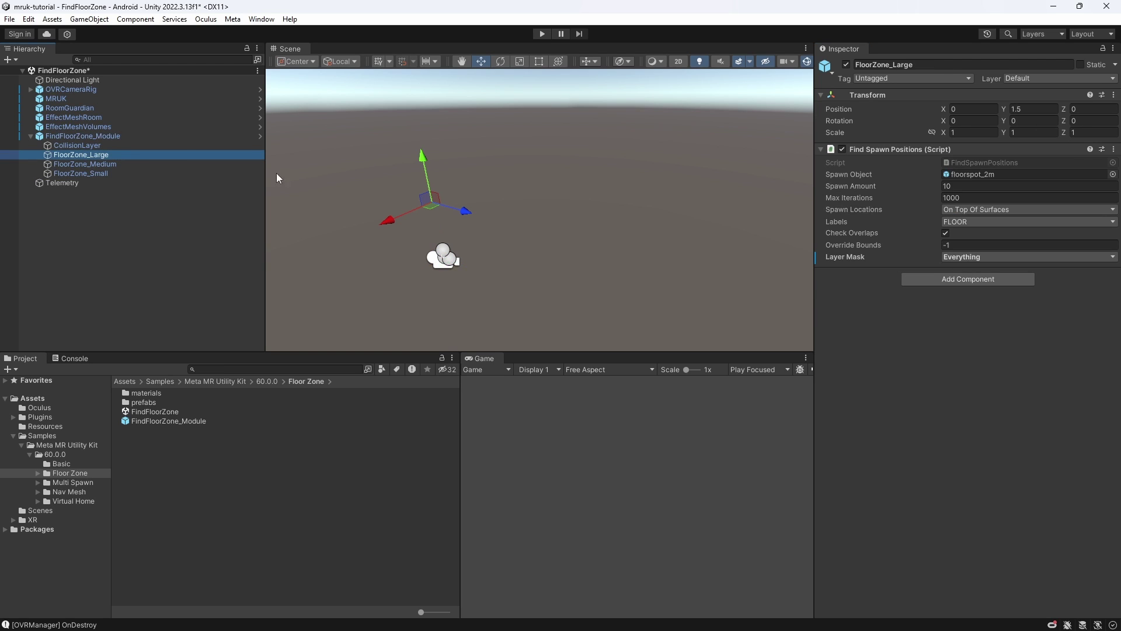
Step: Review the floorspot_2m ring prefab's scale and the Spawn Locations and FLOOR label options
left_click(956, 174)
double_click(187, 412)
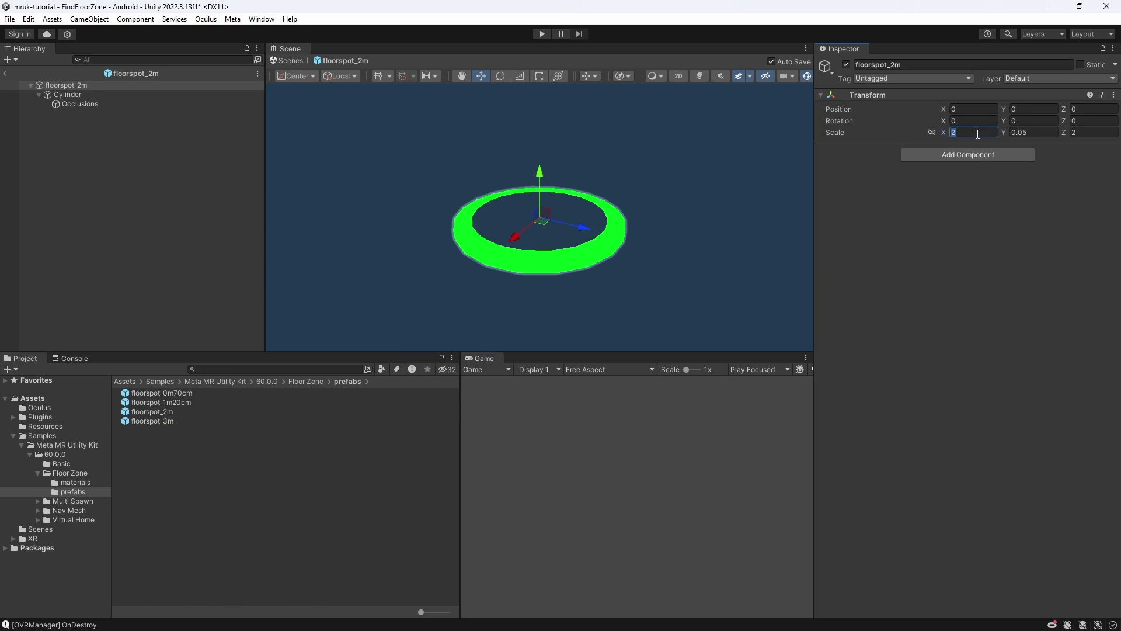
left_click(1086, 132)
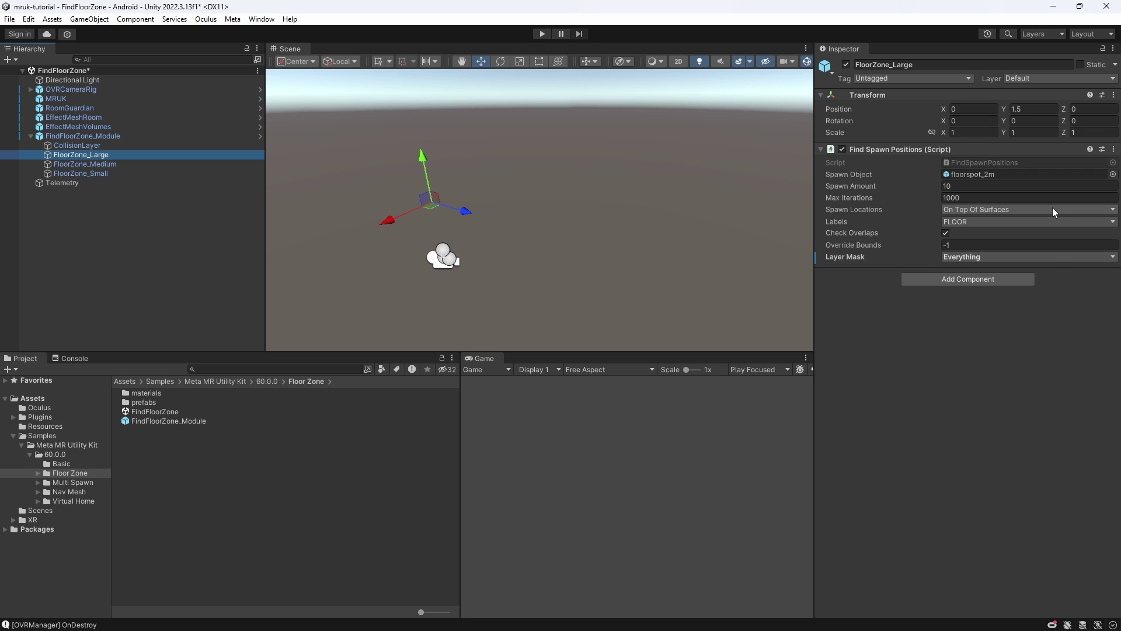
left_click(1062, 211)
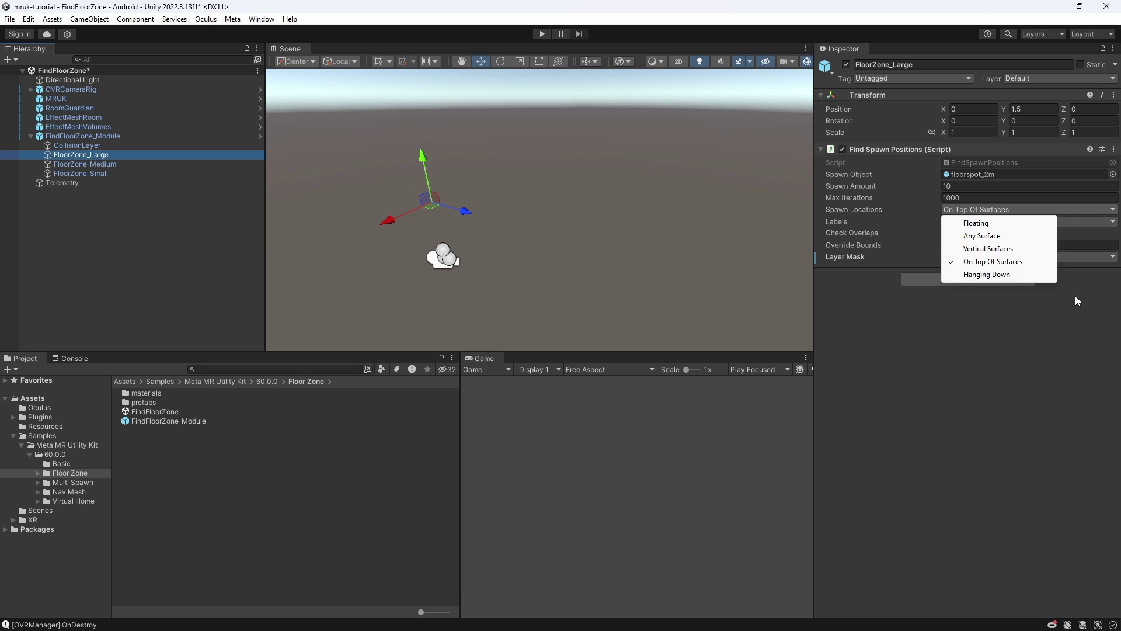
left_click(1077, 301)
left_click(1036, 222)
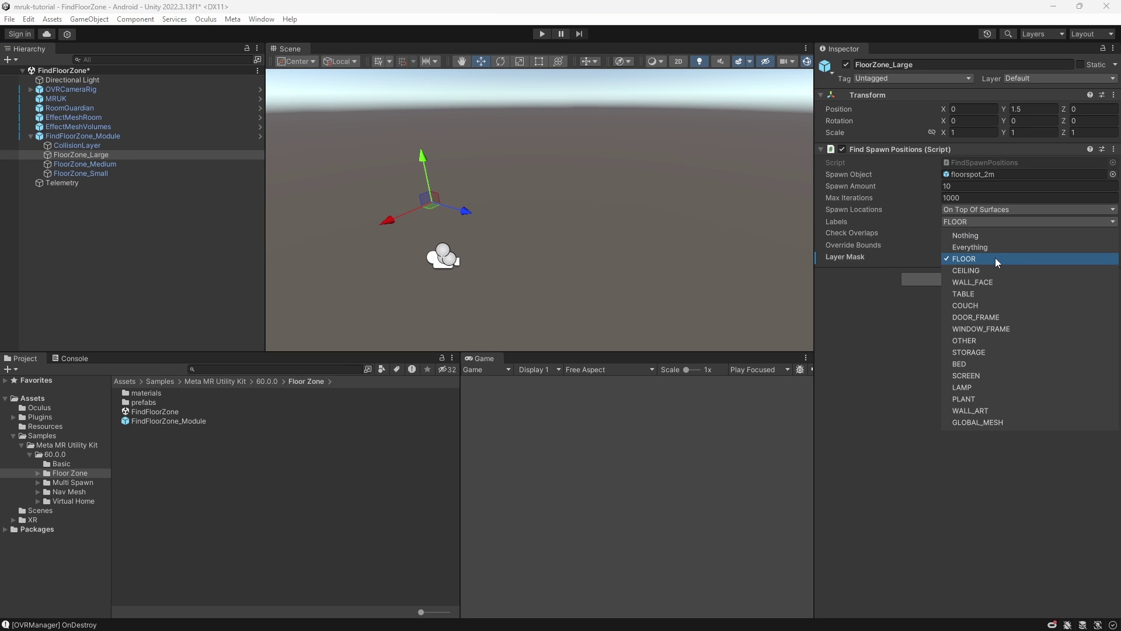
left_click(923, 332)
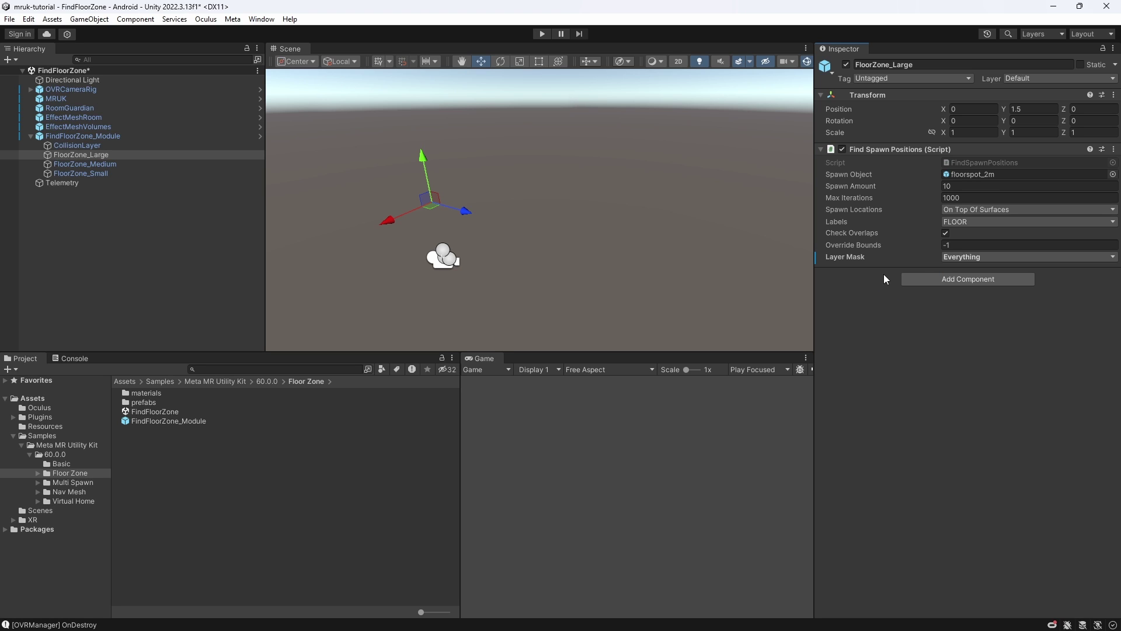
Step: Reselect FindFloorZone_Module, collapse it, and locate the Large, Medium and Small floor zones
left_click(183, 136)
key("Left")
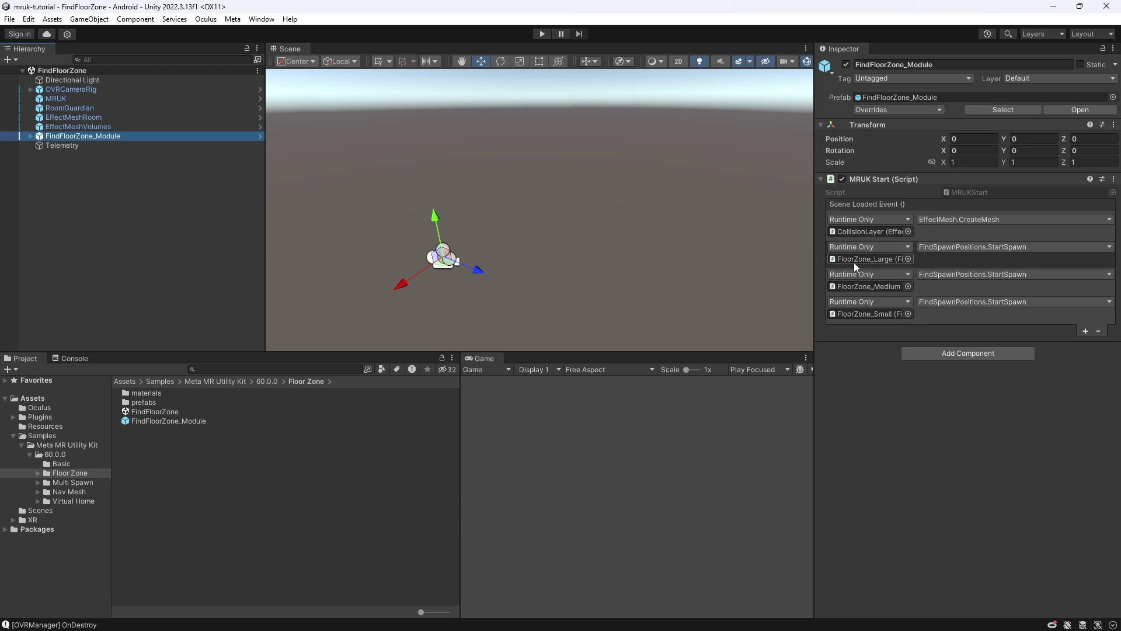
left_click(877, 261)
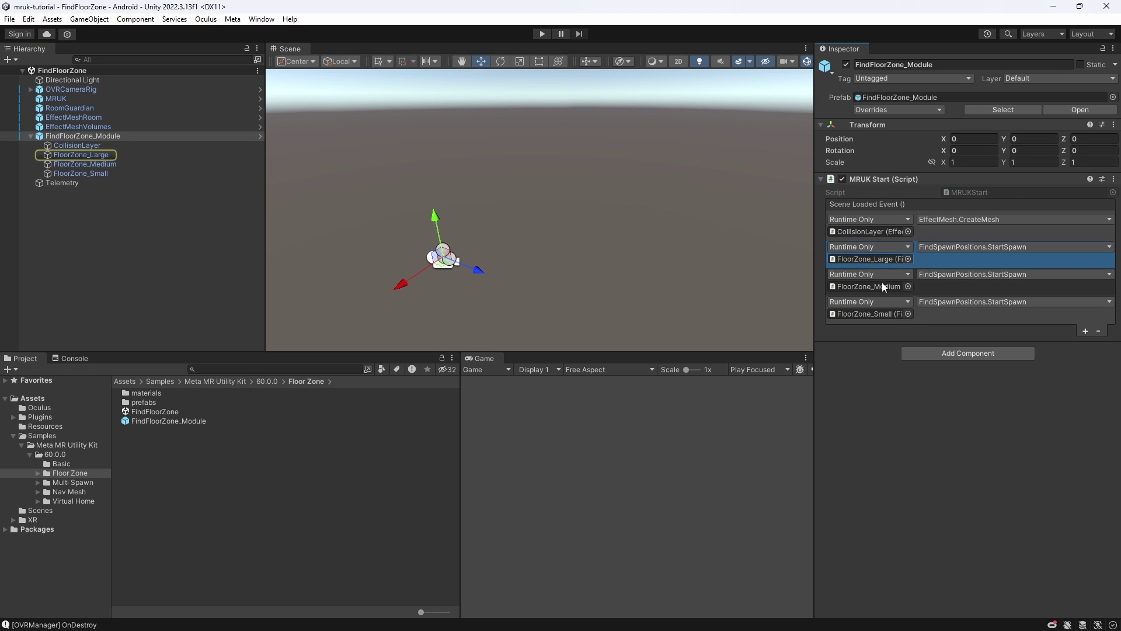
left_click(881, 286)
left_click(876, 314)
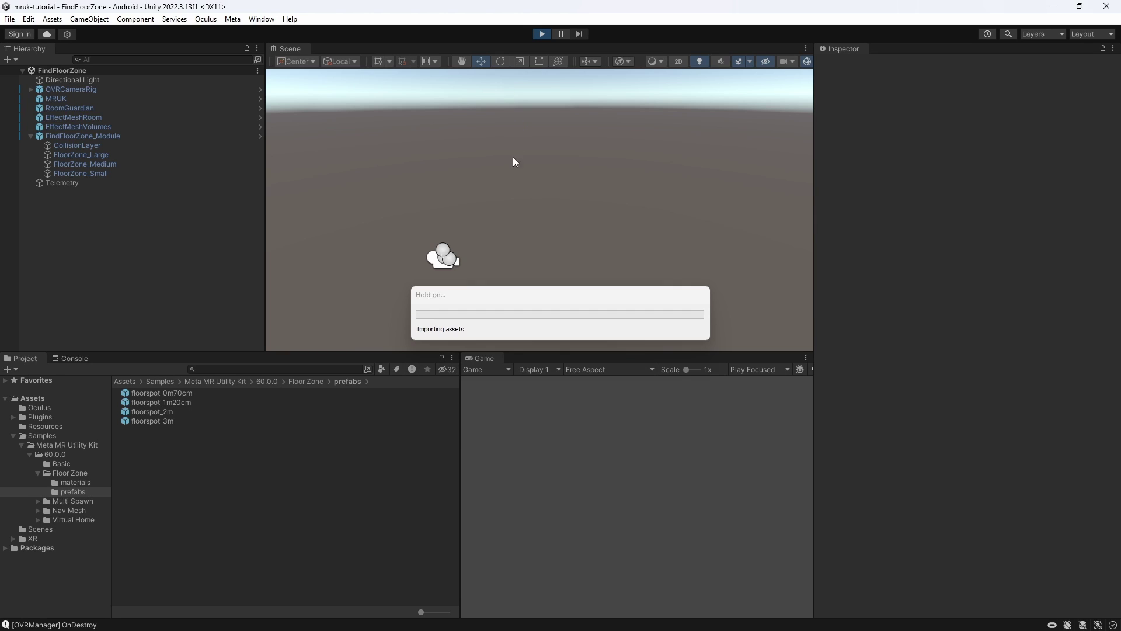
Step: Orbit around the spawned floor rings, select two floorspot occlusion objects, and exit play mode
right_click_drag(429, 212, 647, 214)
left_click(643, 234)
left_click(460, 205)
key("ctrl+p")
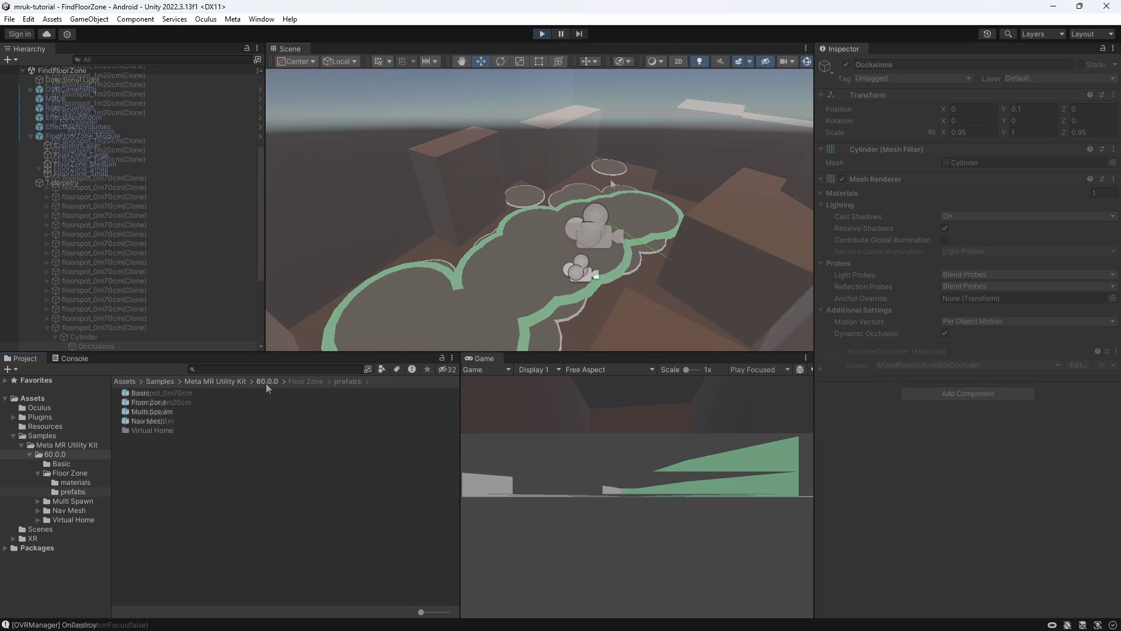
left_click(266, 381)
Step: Open the VirtualHome scene and check Spawner_VirtualHomeFurniture's first Prefabs To Spawn entry label, WALL_FACE
double_click(178, 429)
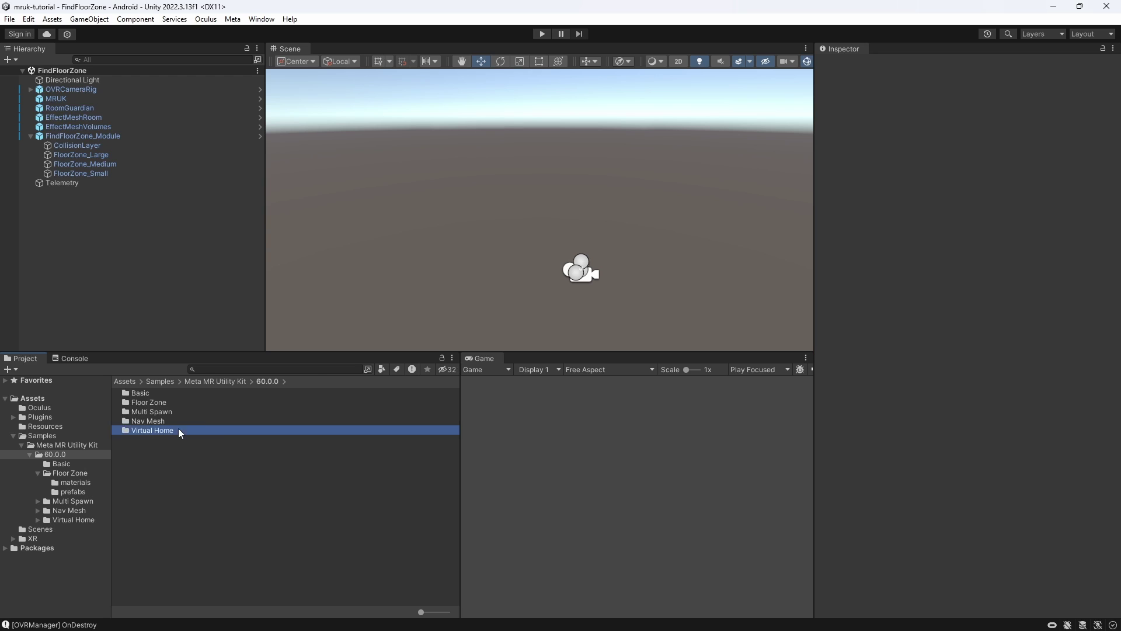
double_click(174, 439)
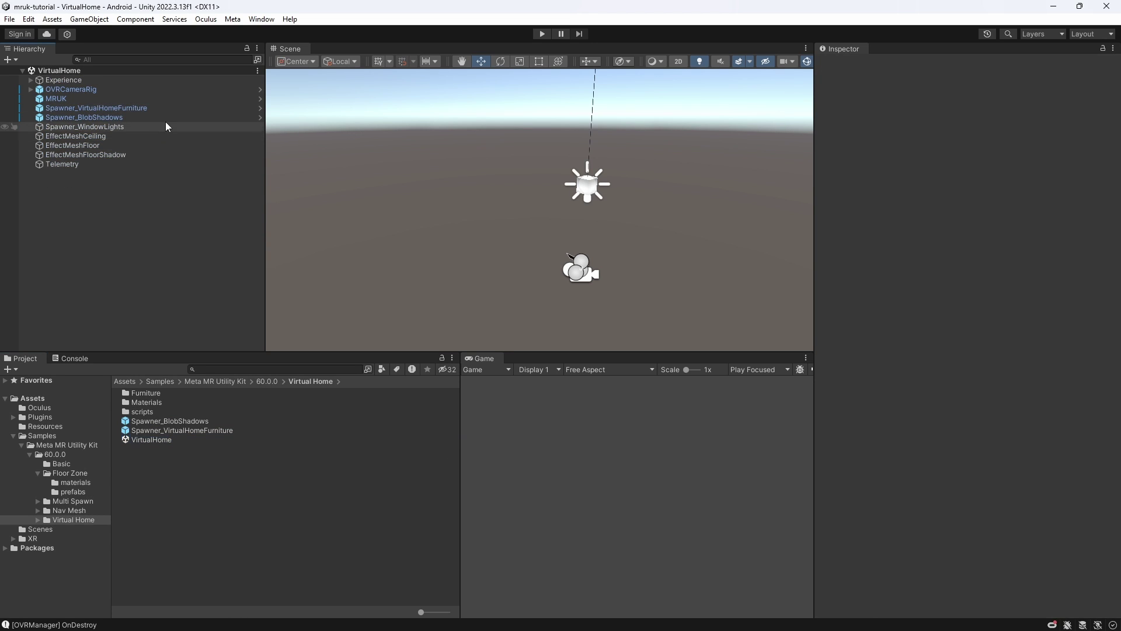
left_click(146, 109)
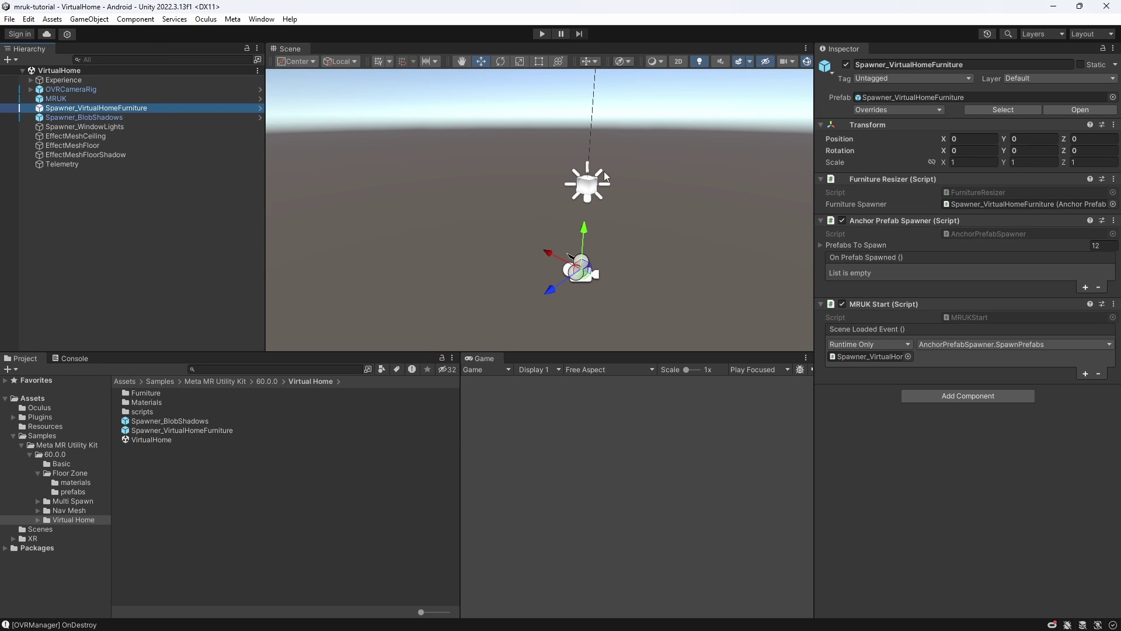
left_click(820, 244)
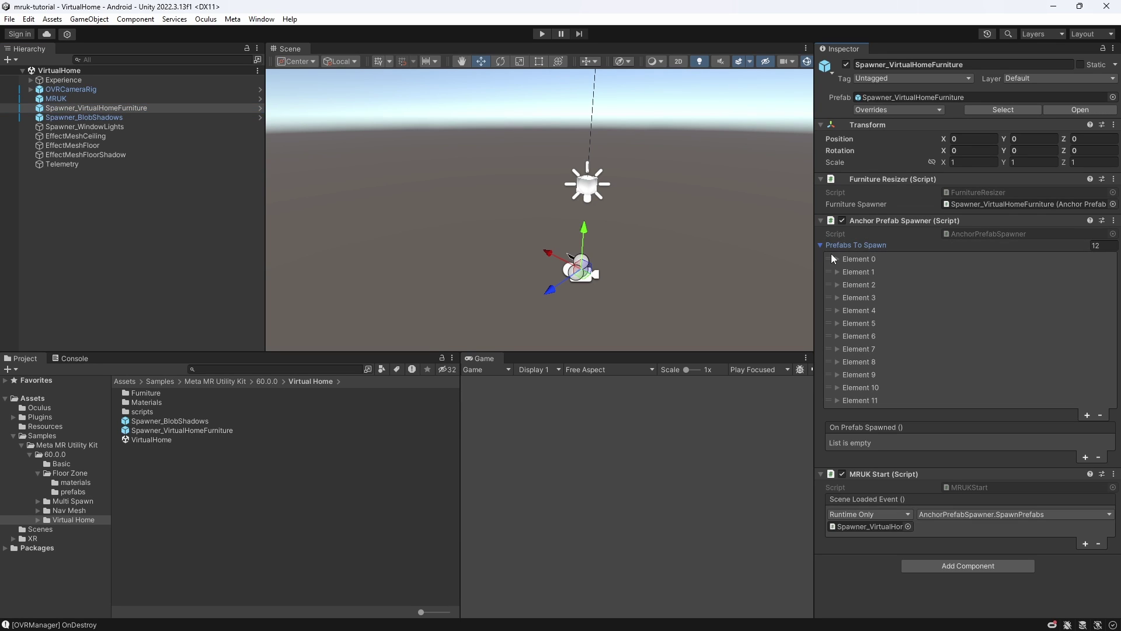
left_click(837, 258)
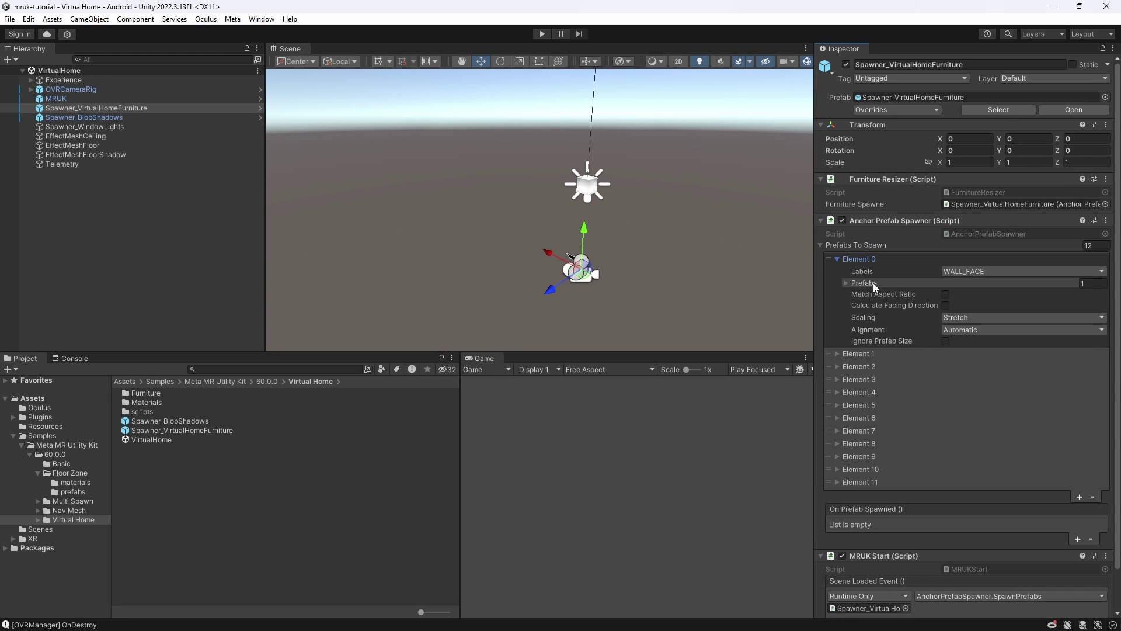
left_click(948, 273)
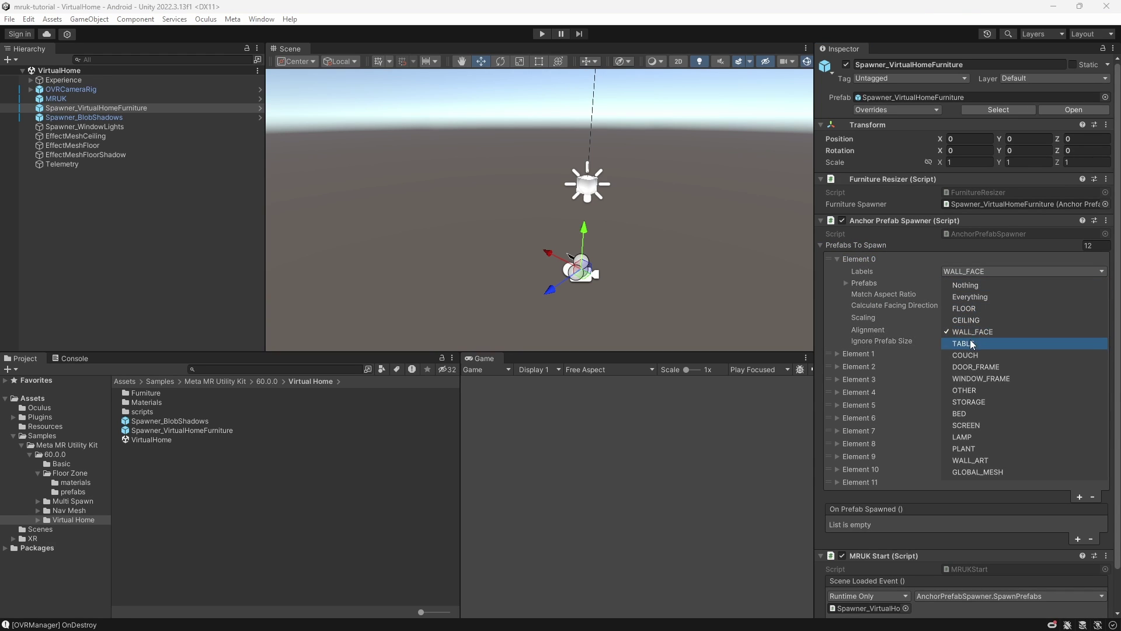
left_click(964, 274)
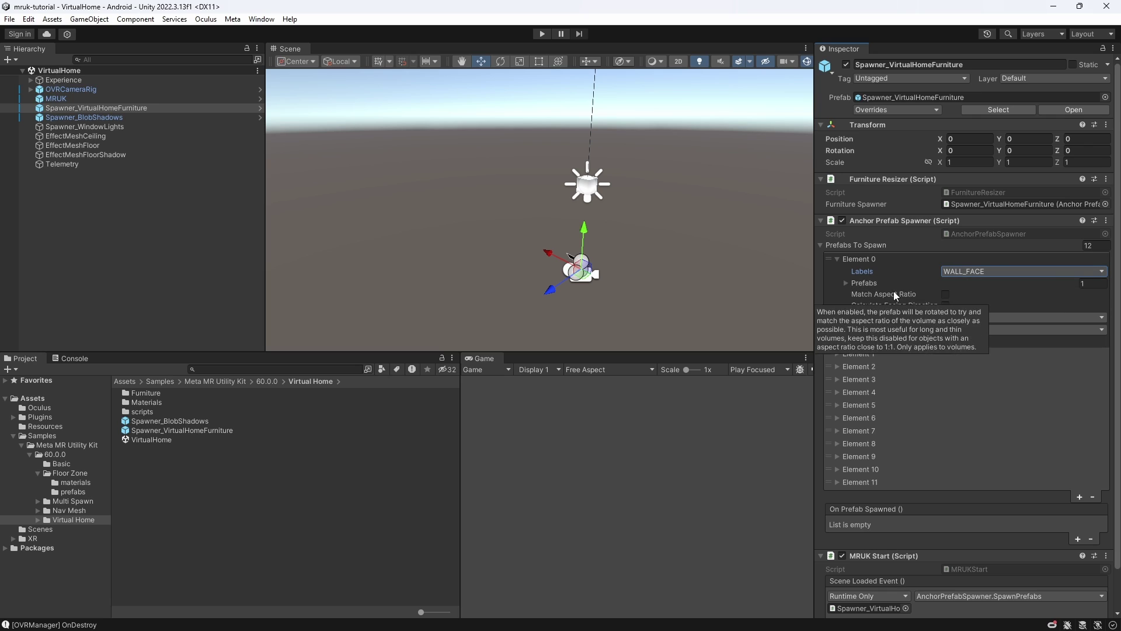
Step: Open the VH_WALL prefab assigned to that entry, orbit it, and return to the scene
left_click(846, 283)
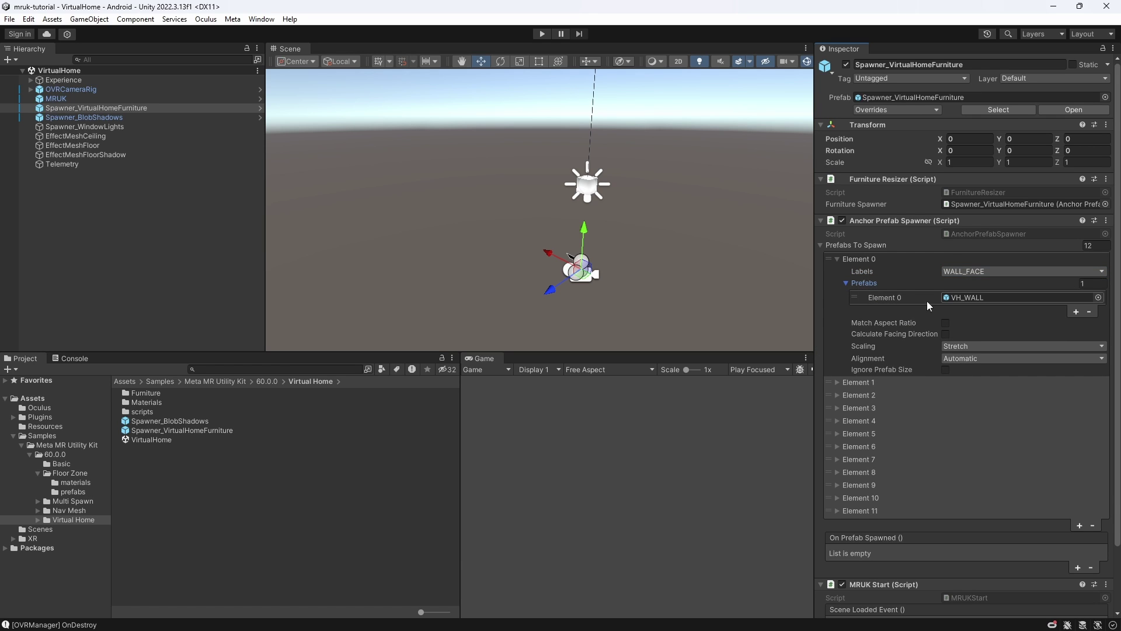
left_click(954, 299)
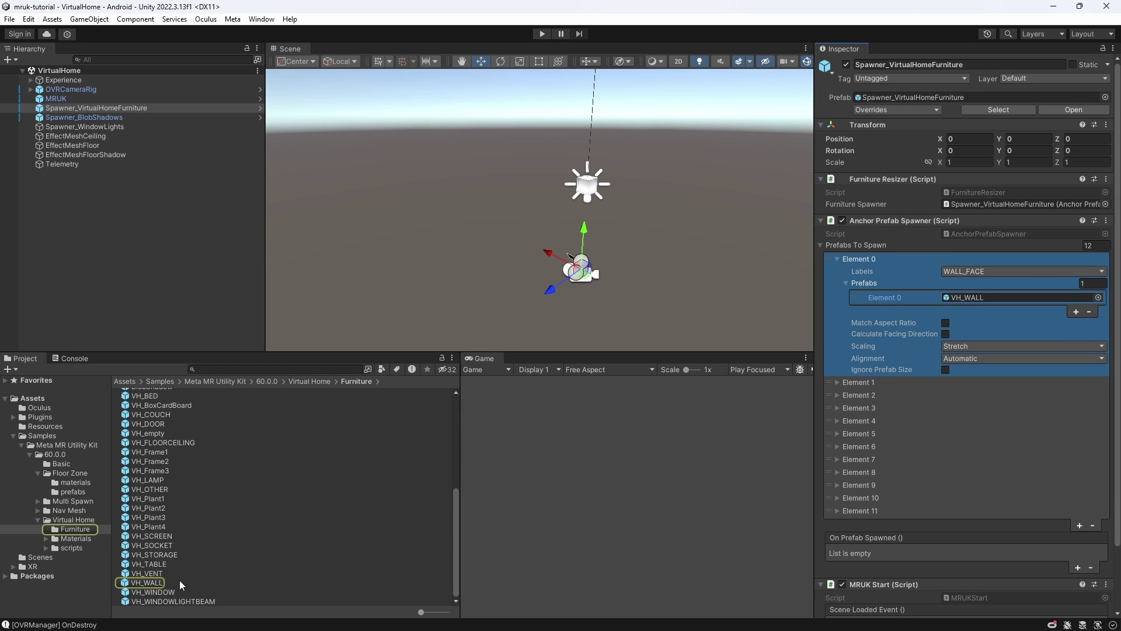
double_click(148, 583)
right_click_drag(519, 258, 555, 201)
left_click(5, 73)
Step: Check the second entry's TABLE label mapped to VH_TABLE, then run the scene to spawn furniture
left_click(140, 108)
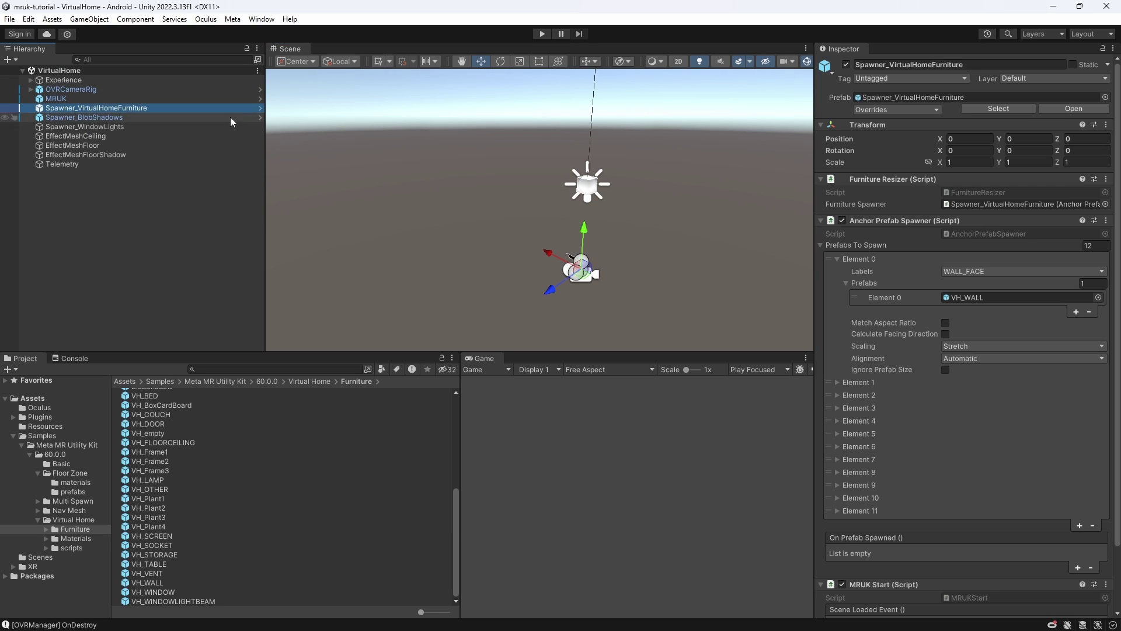
left_click(838, 382)
left_click(846, 406)
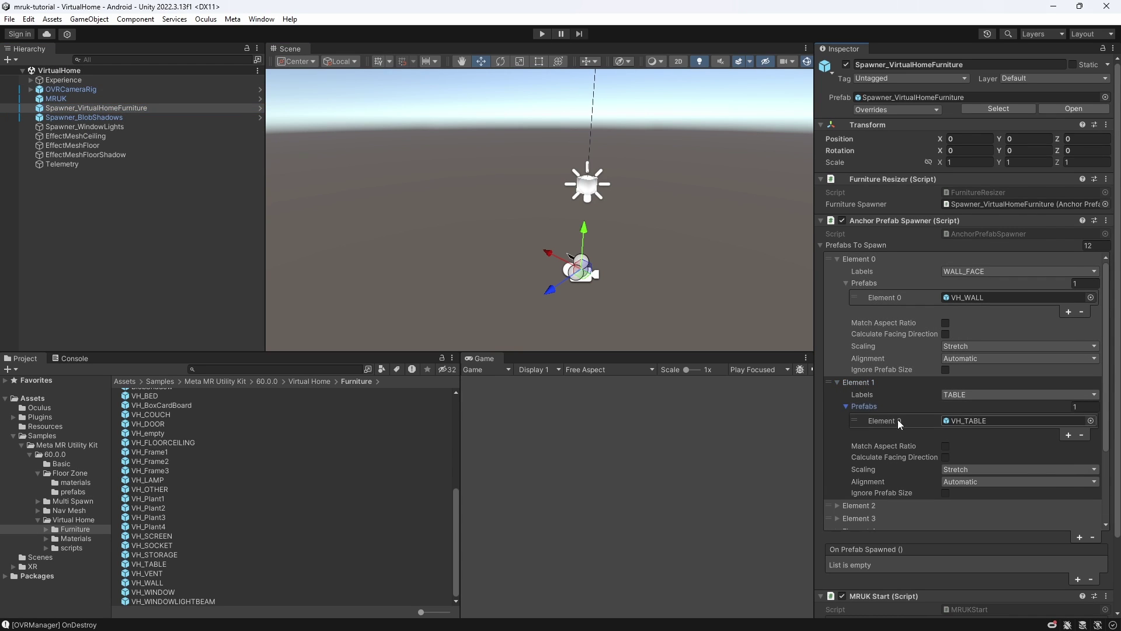
mouse_move(713, 247)
right_mouse_down()
mouse_move(726, 248)
mouse_move(722, 229)
right_mouse_up()
left_click(542, 33)
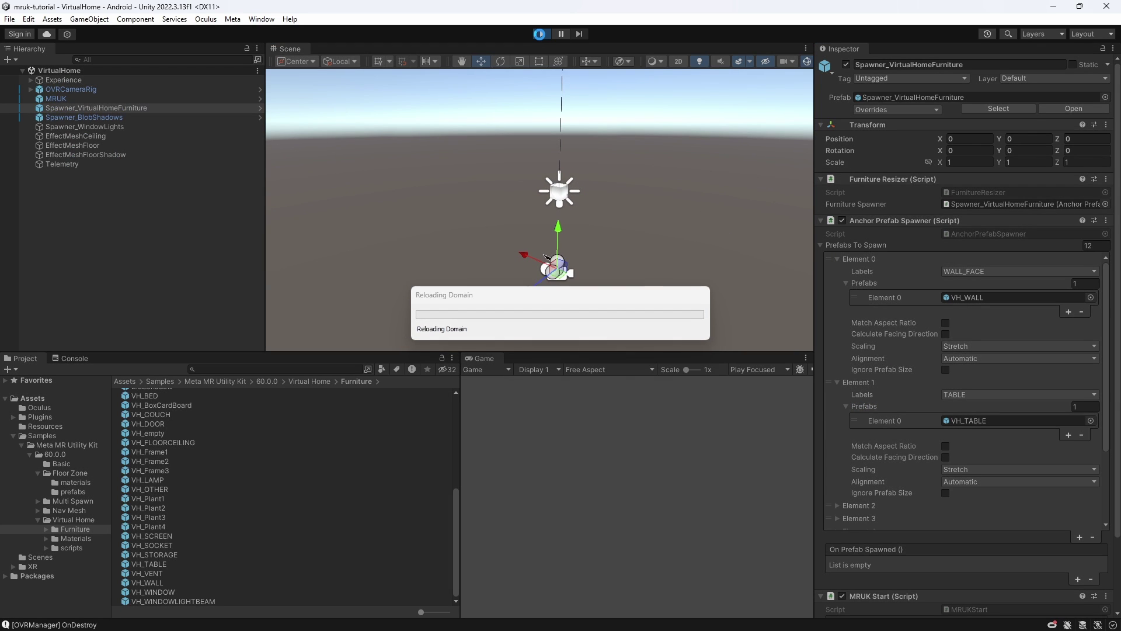